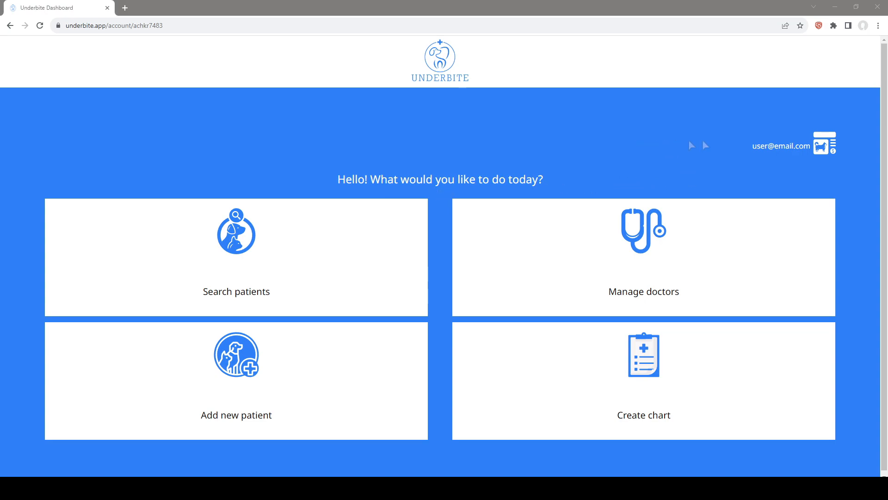
Open the account management page to review the clinic and account information, and return to the dashboard
click(786, 146)
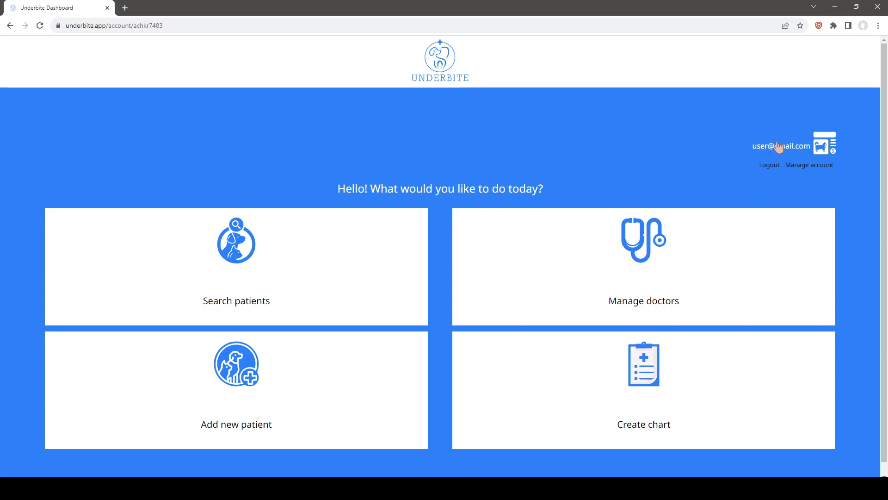
click(809, 166)
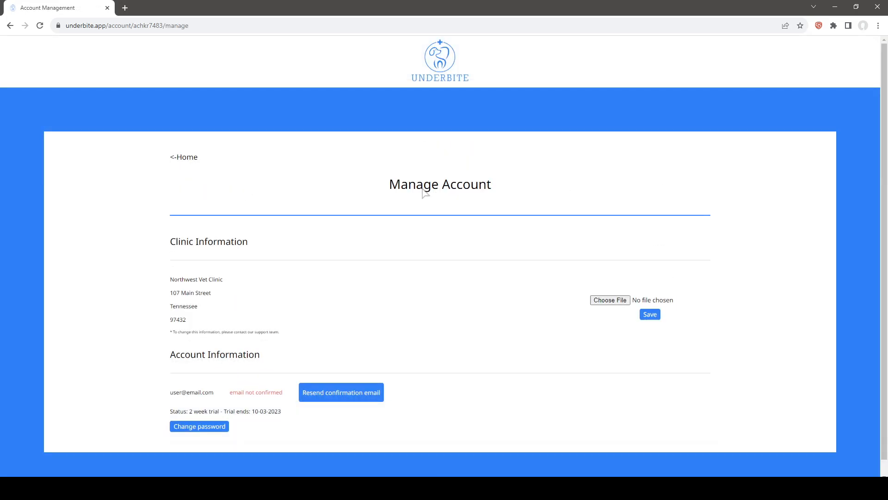
scroll(413, 198, down, 1)
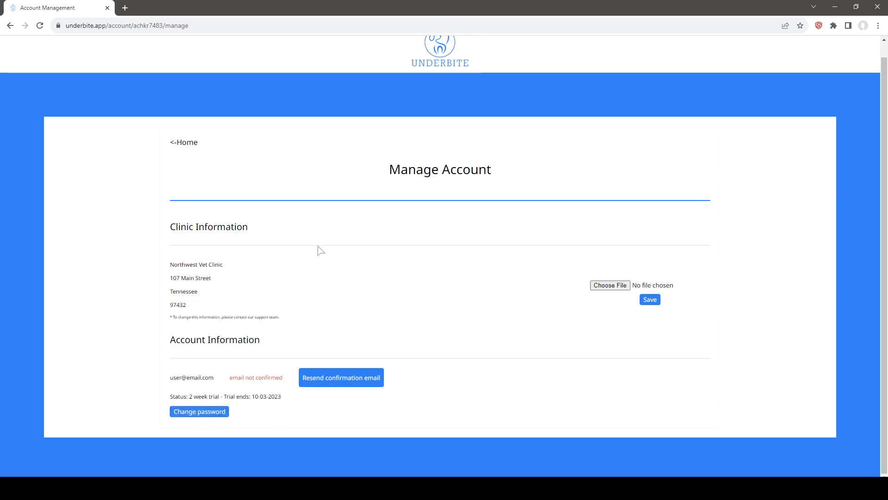
click(187, 144)
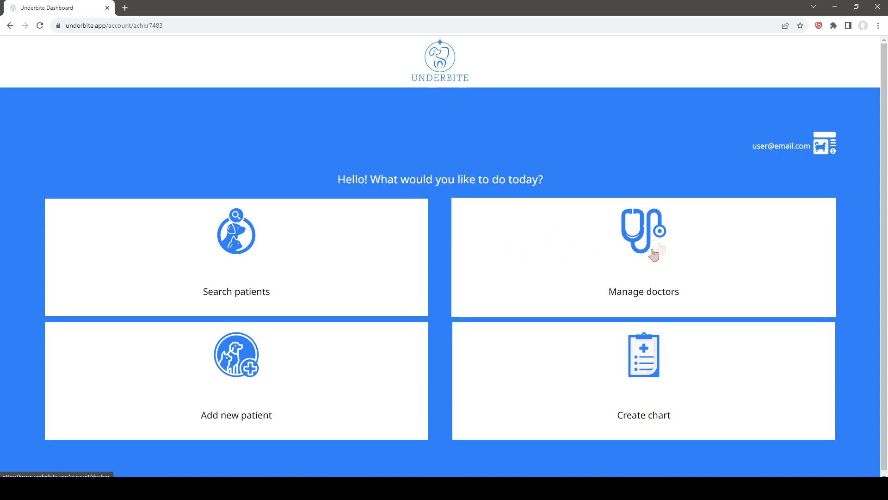
Add a second doctor's name with the DVM title in doctor management and return to the dashboard
click(636, 249)
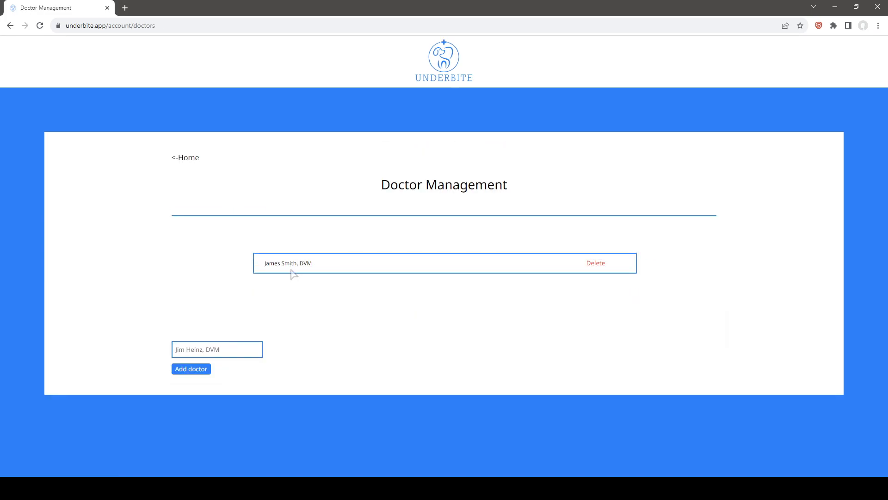
click(213, 350)
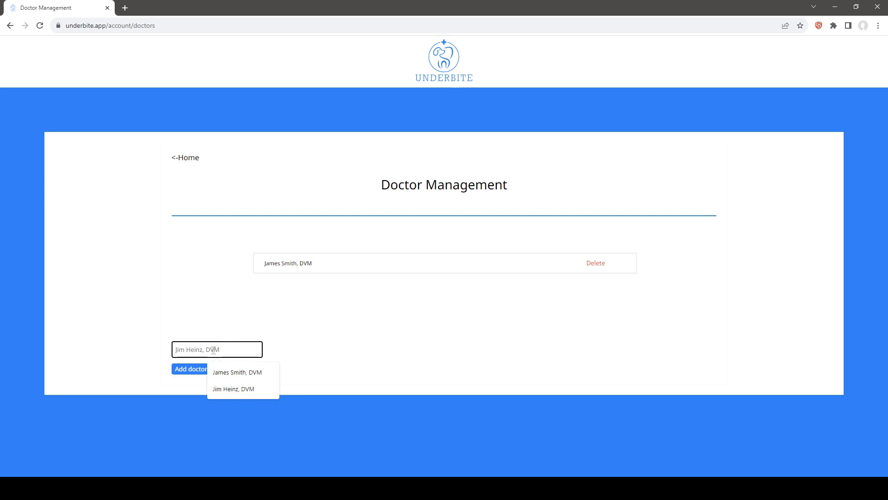
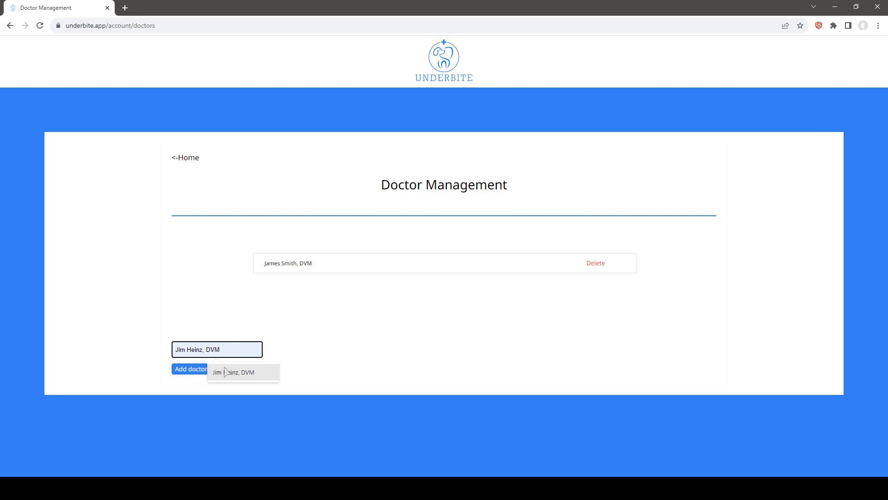
click(227, 372)
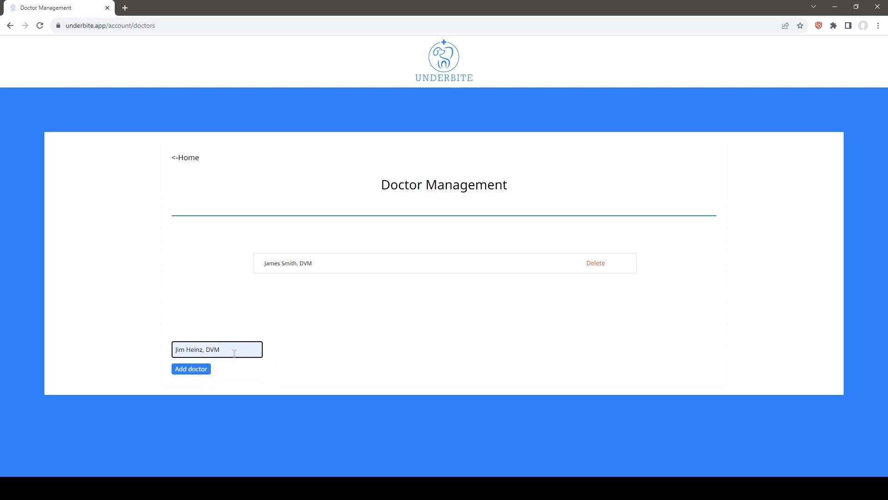
click(190, 372)
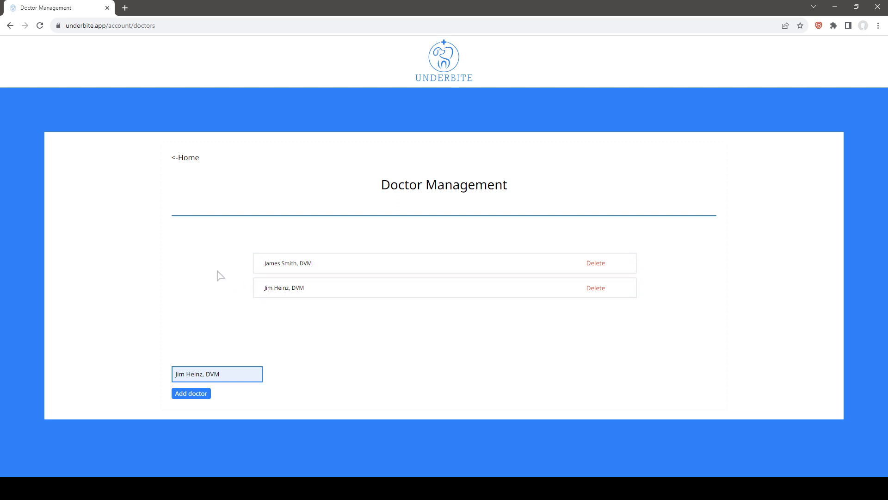
click(188, 160)
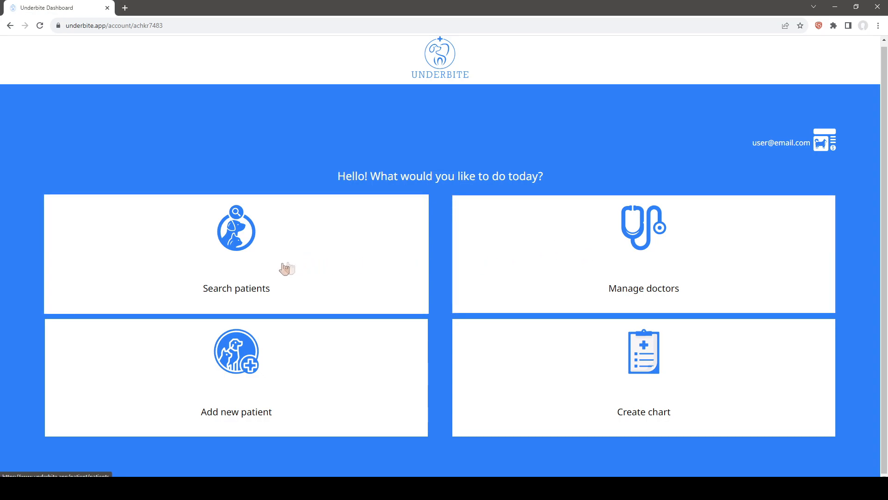
Start a new canine patient record named Marley with the sex set to Female Spayed
click(236, 374)
scroll(367, 282, down, 2)
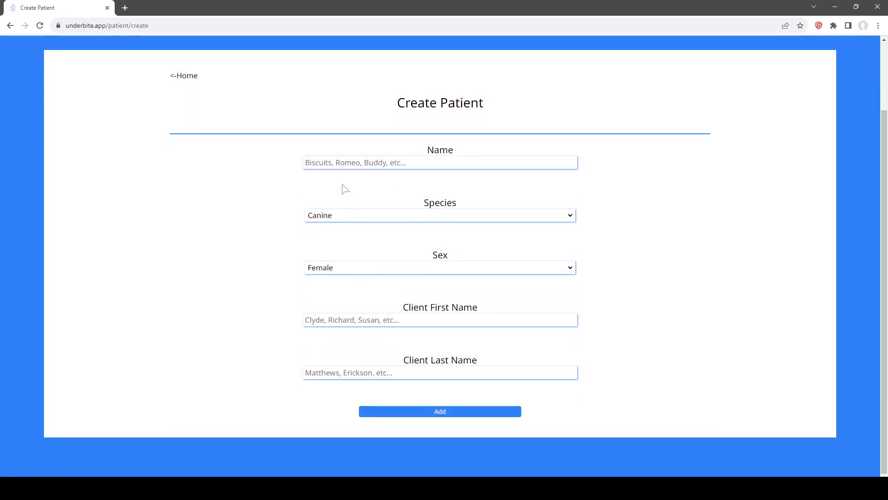
click(330, 162)
text(Marley)
key(Tab)
click(345, 268)
click(343, 290)
Enter the client's first and last name and add the new patient
click(342, 319)
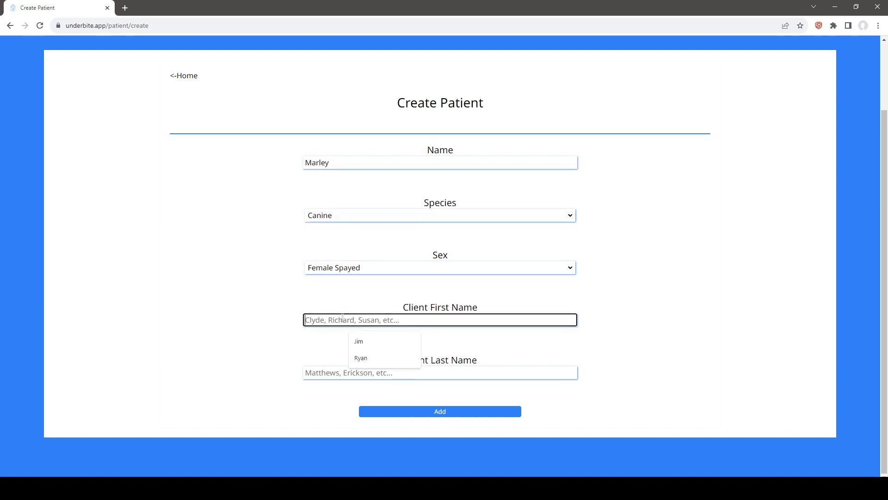
text(Jim)
key(Tab)
text(Smith)
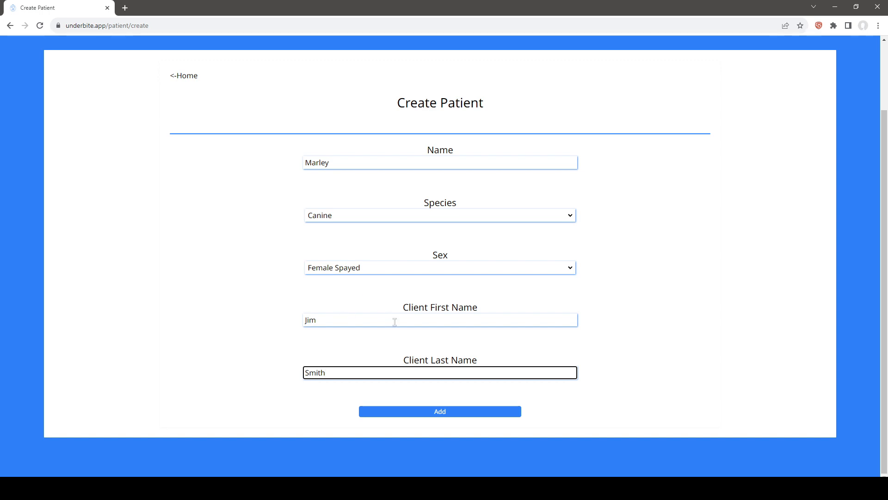
click(447, 411)
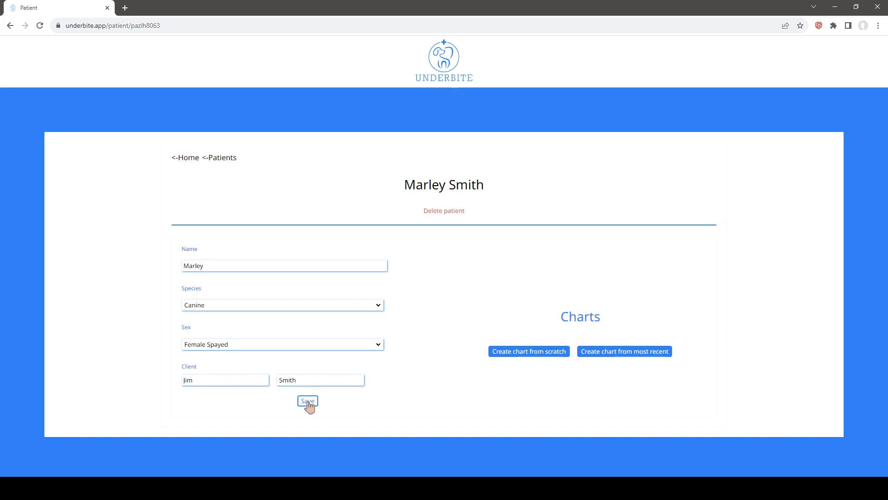
Bring up and cancel the patient deletion, and create a chart from scratch for the patient
click(444, 213)
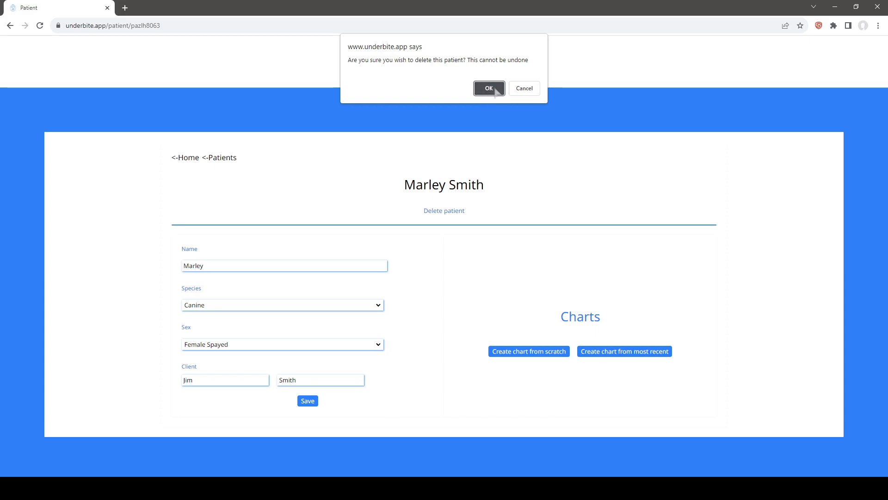
click(524, 89)
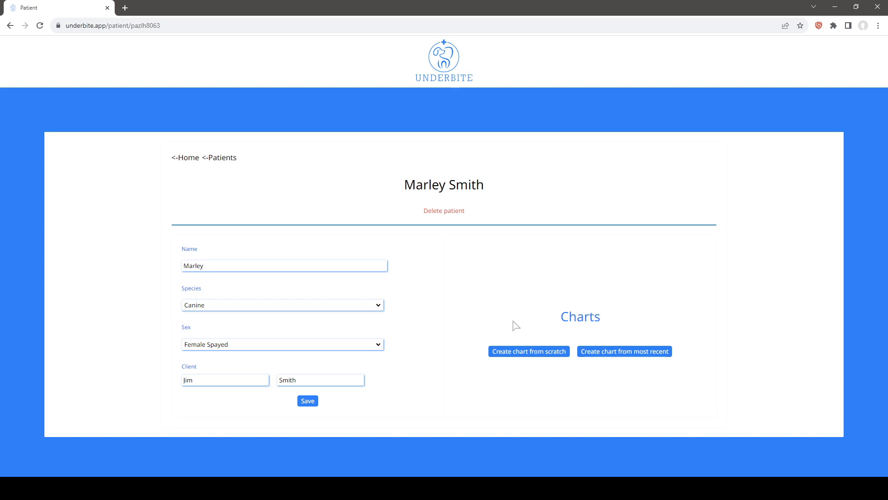
click(530, 355)
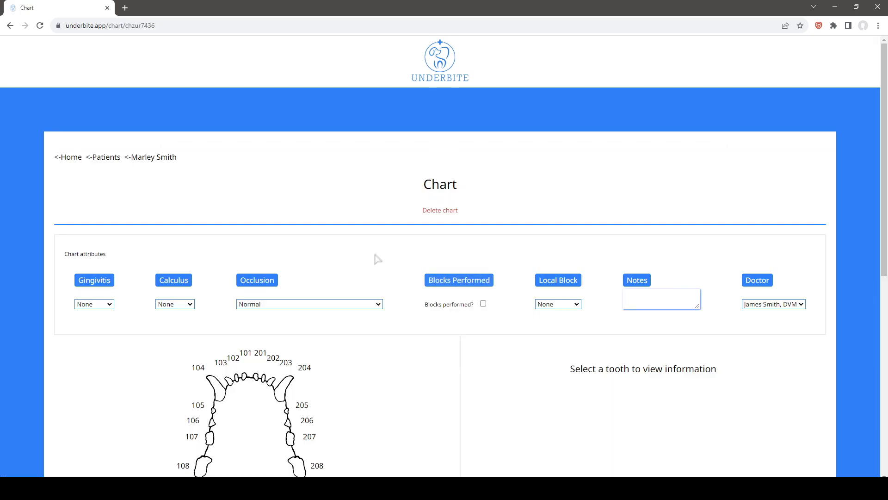
scroll(376, 257, down, 1)
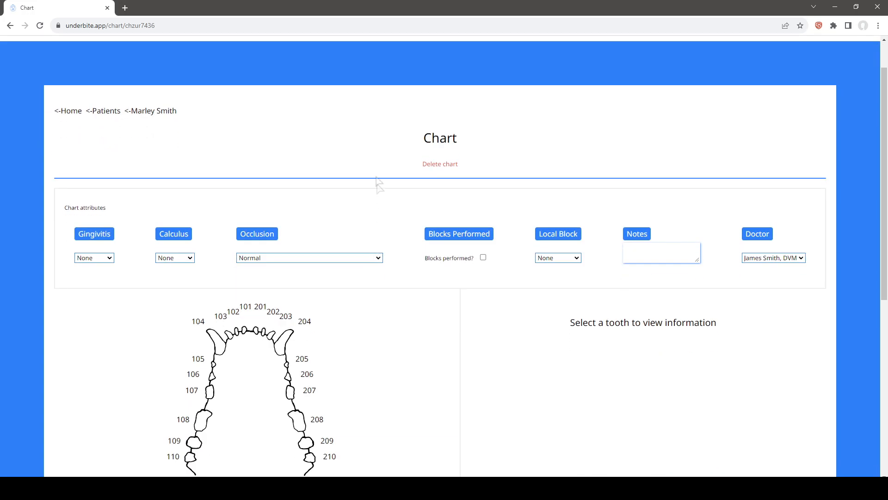
click(442, 167)
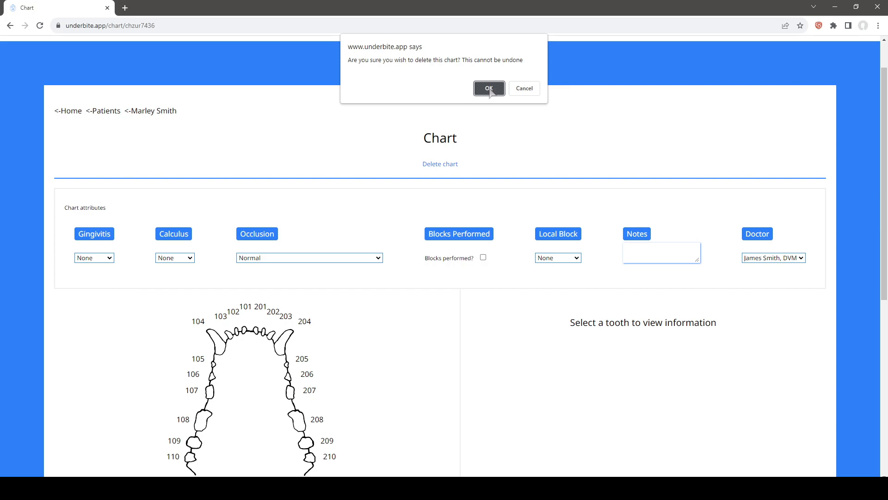
click(526, 88)
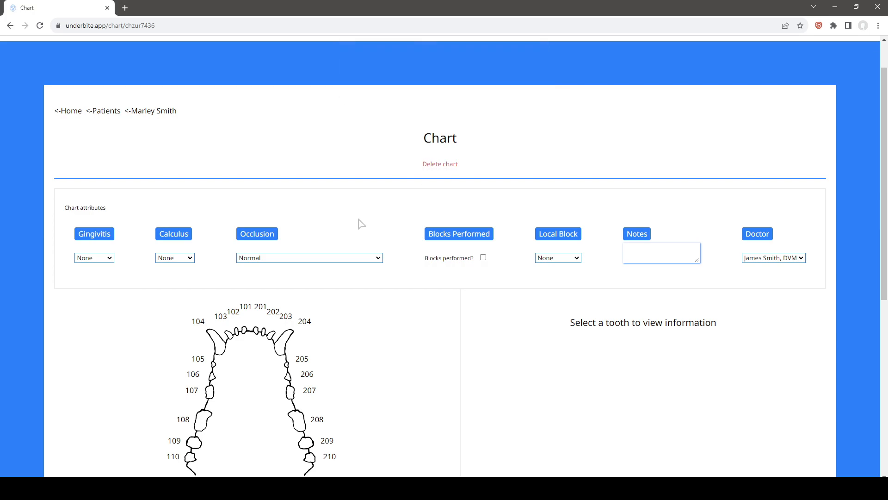
Examine the available options for the chart's local block, occlusion and doctor attributes without changing them
scroll(222, 203, down, 1)
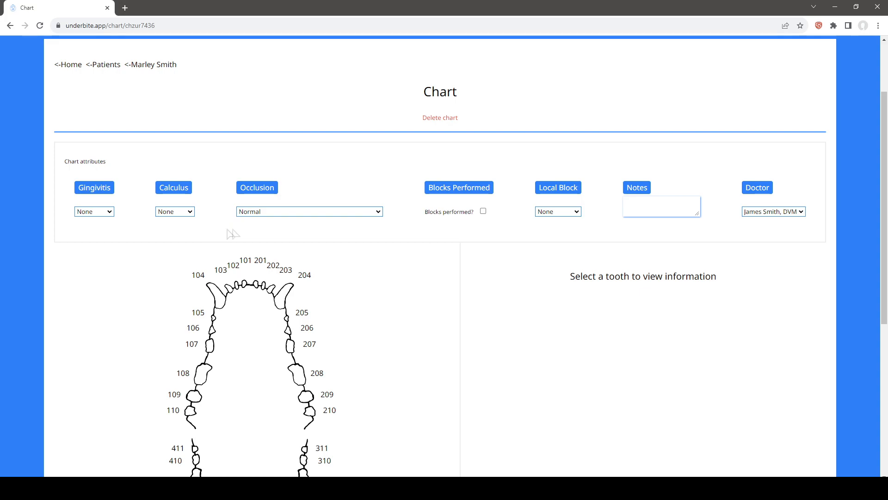
click(574, 213)
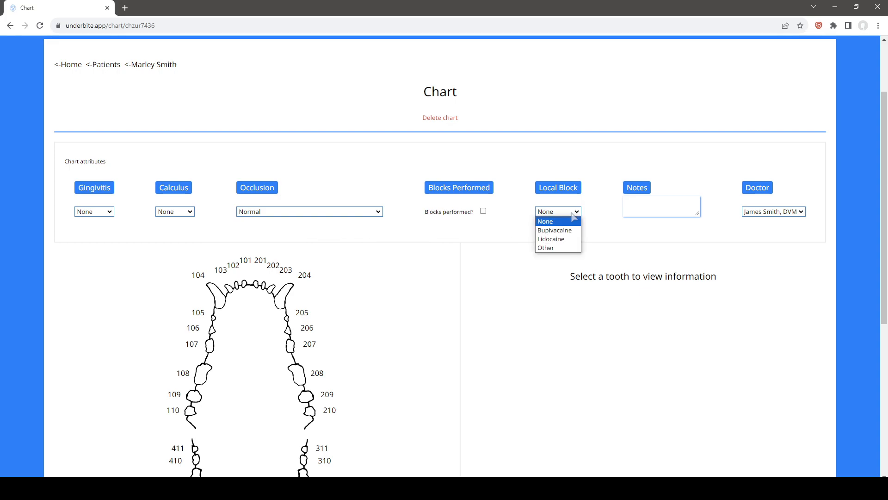
click(504, 231)
click(333, 215)
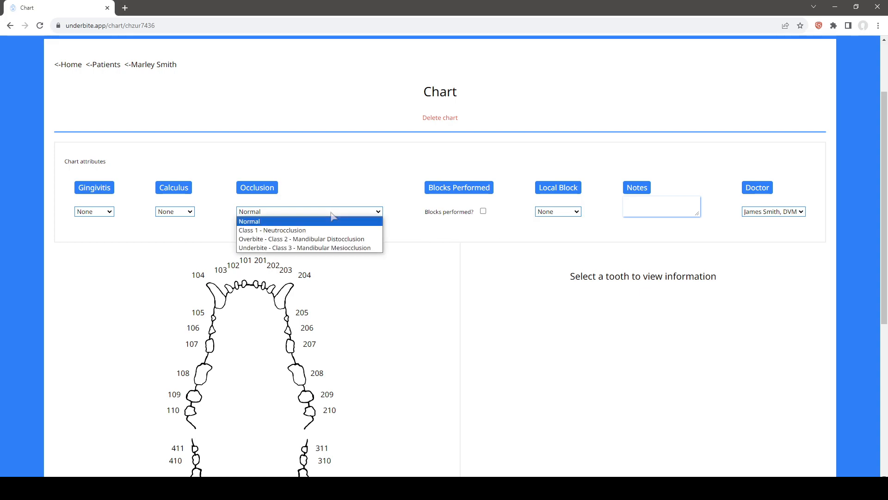
click(209, 231)
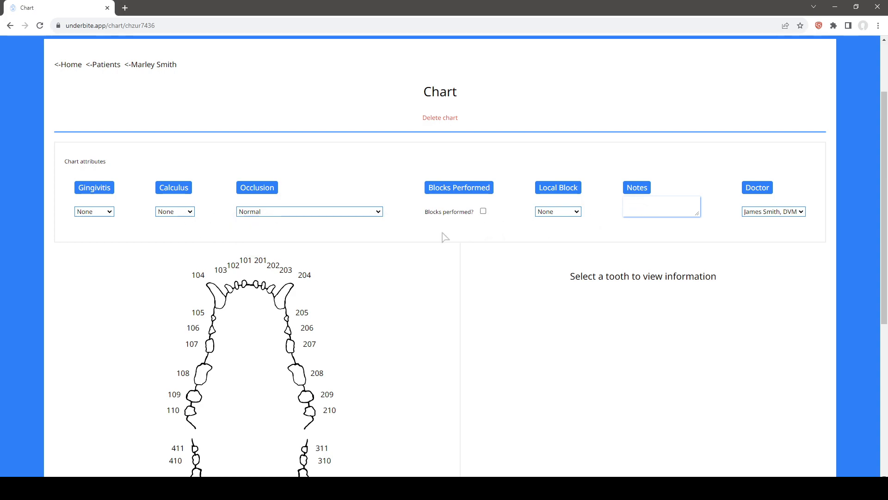
click(778, 211)
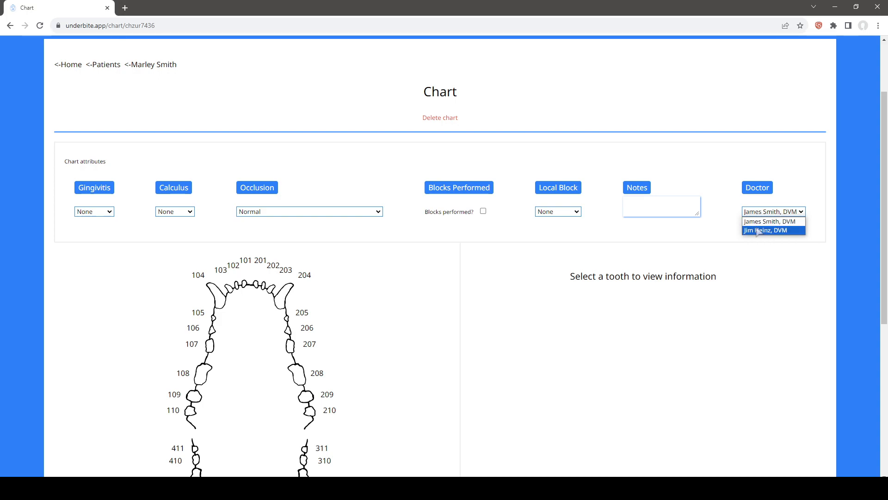
click(712, 231)
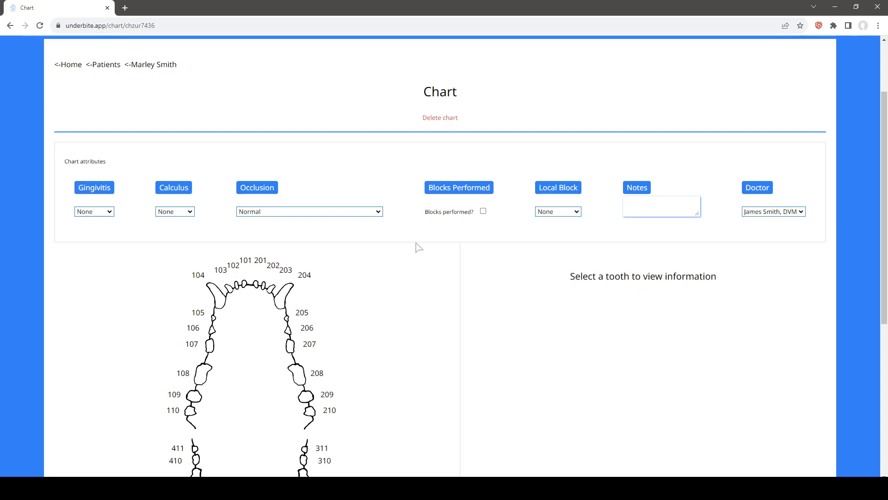
Select tooth 204 on the dental diagram and mark it as severely rotten
scroll(419, 248, down, 3)
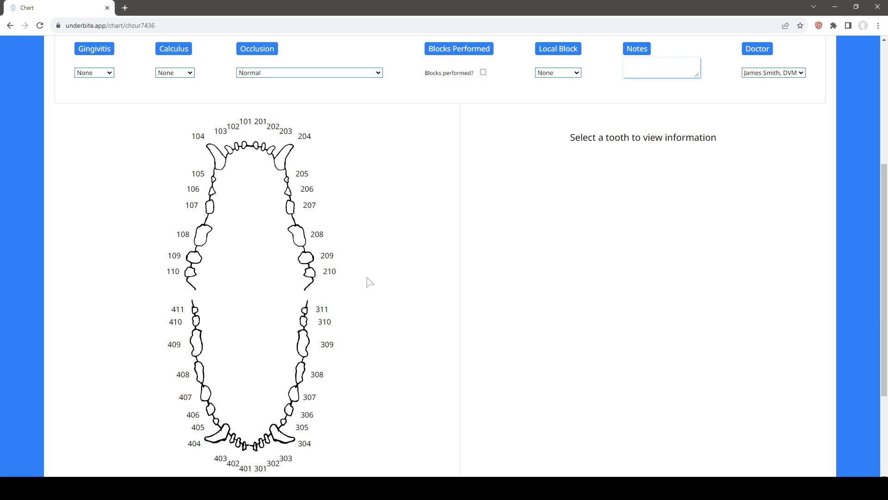
scroll(369, 283, up, 1)
scroll(368, 281, down, 1)
click(282, 161)
scroll(543, 194, down, 1)
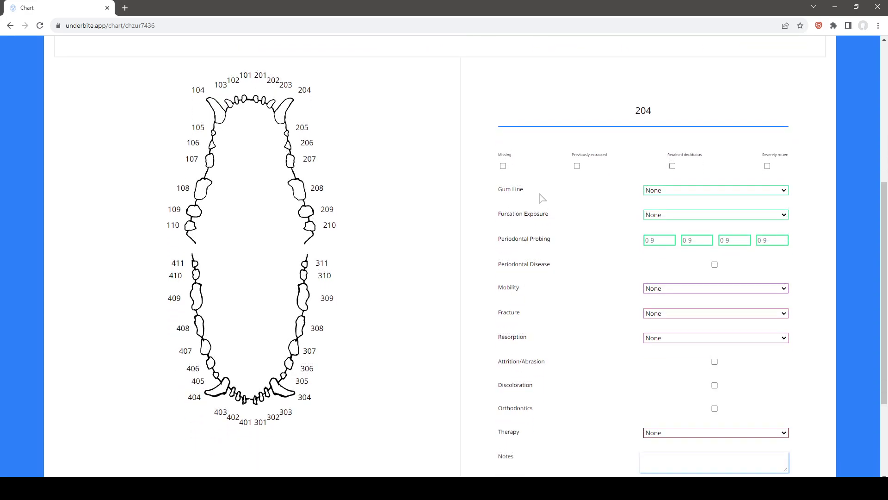
scroll(541, 198, down, 1)
scroll(540, 198, up, 1)
click(504, 166)
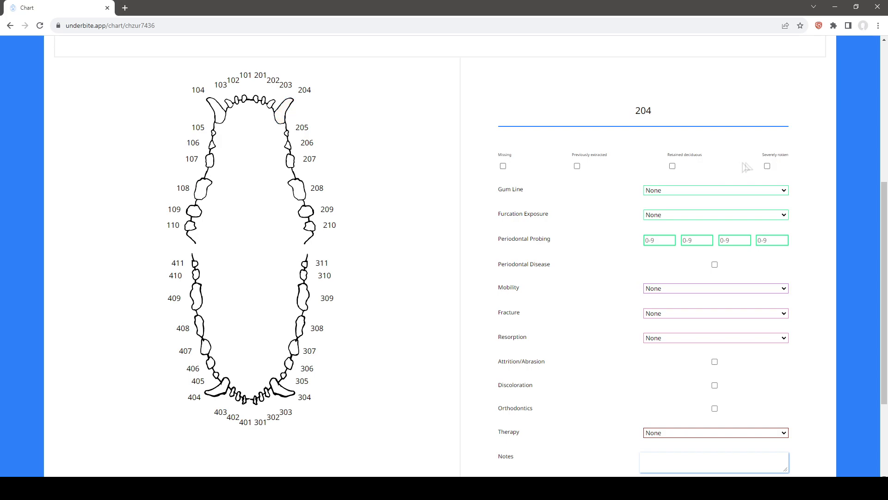
click(768, 167)
Select tooth 208 on the dental diagram and set its mobility to 2
click(298, 193)
scroll(601, 213, down, 1)
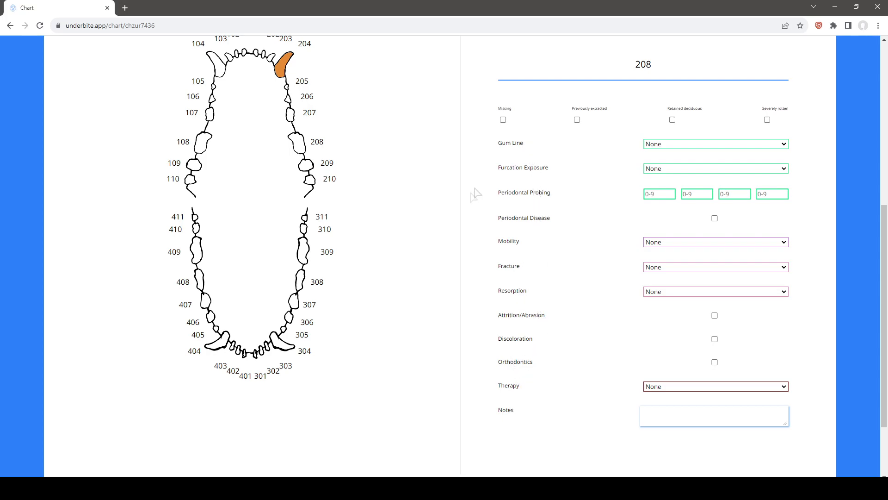
click(675, 242)
click(663, 271)
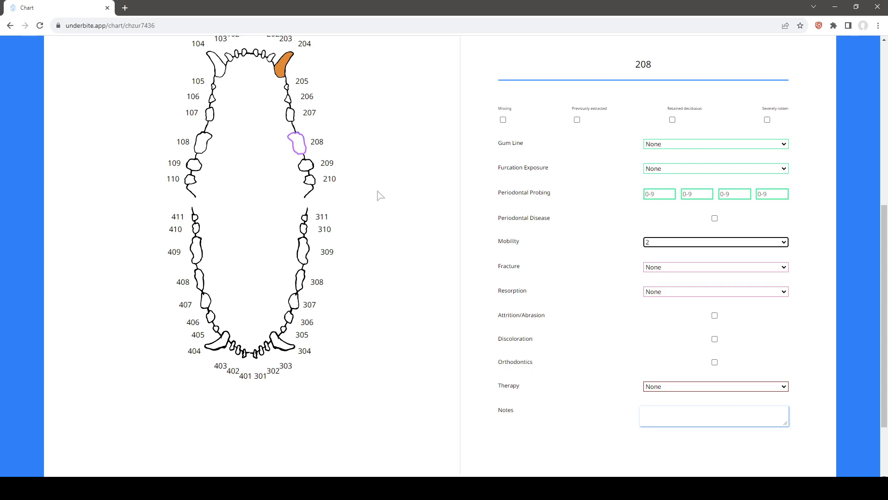
Set the gum line of tooth 204 to Gingival recession and reset it to None
scroll(376, 195, up, 1)
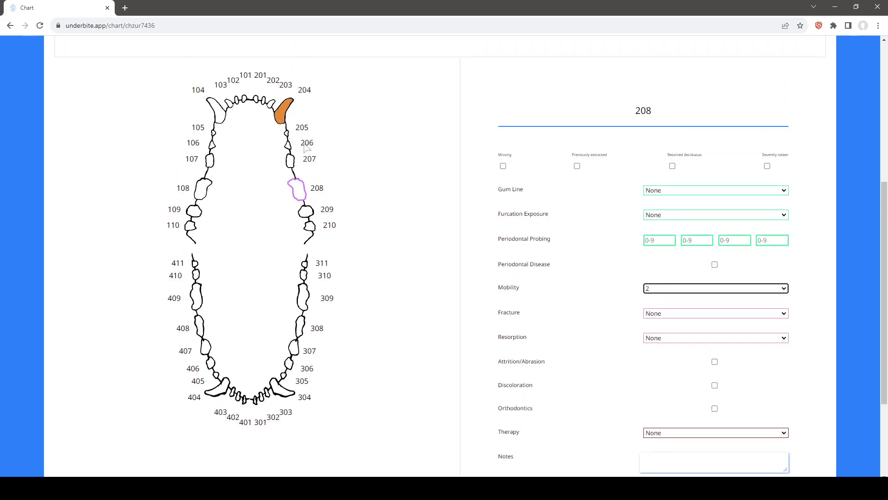
click(283, 115)
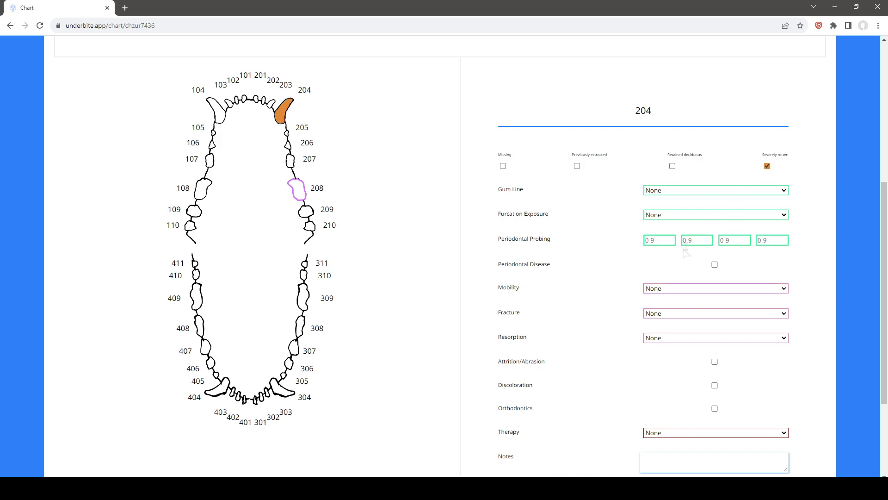
click(666, 191)
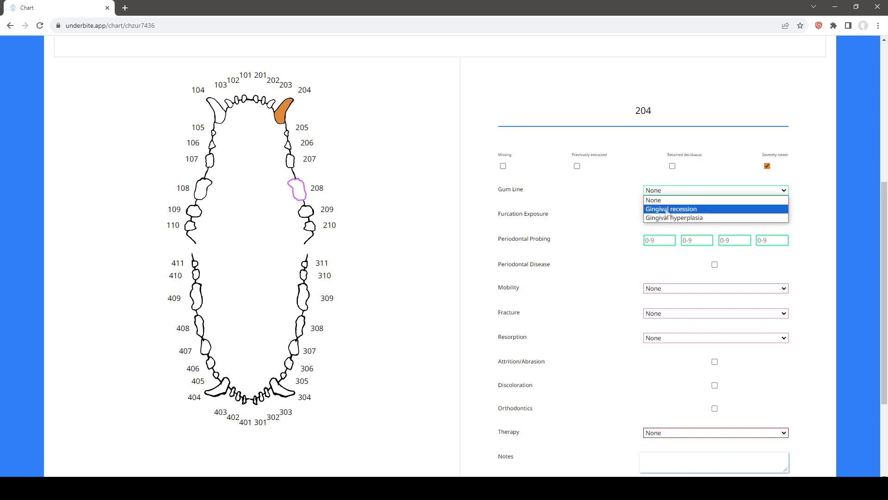
click(667, 211)
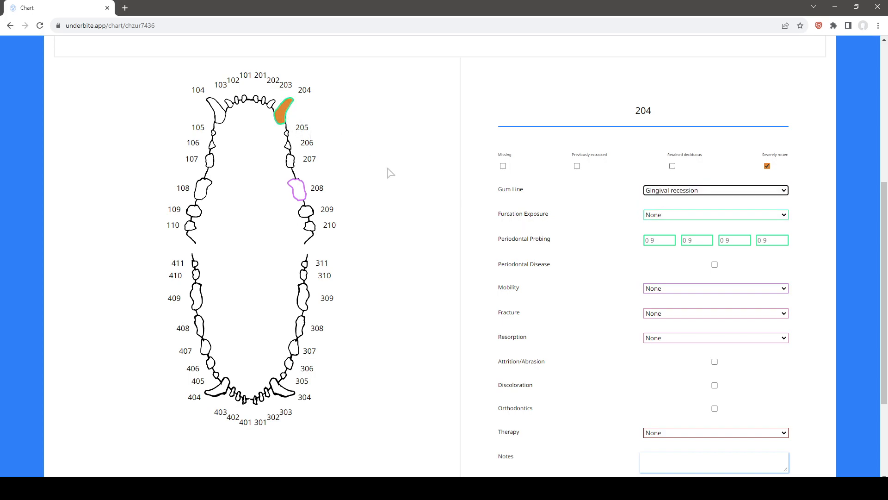
click(671, 194)
click(669, 199)
scroll(403, 201, down, 1)
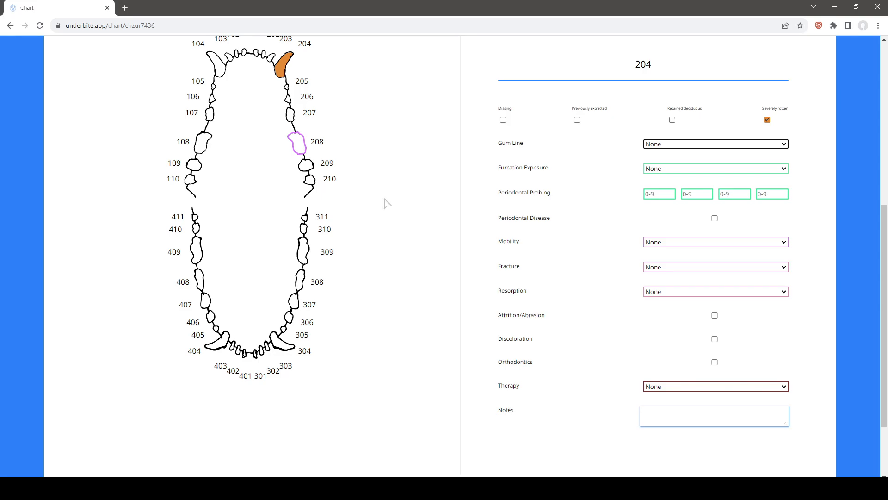
Open the PDF preview of the chart and review its header, tooth tables, dental diagram and legend
scroll(384, 206, up, 1)
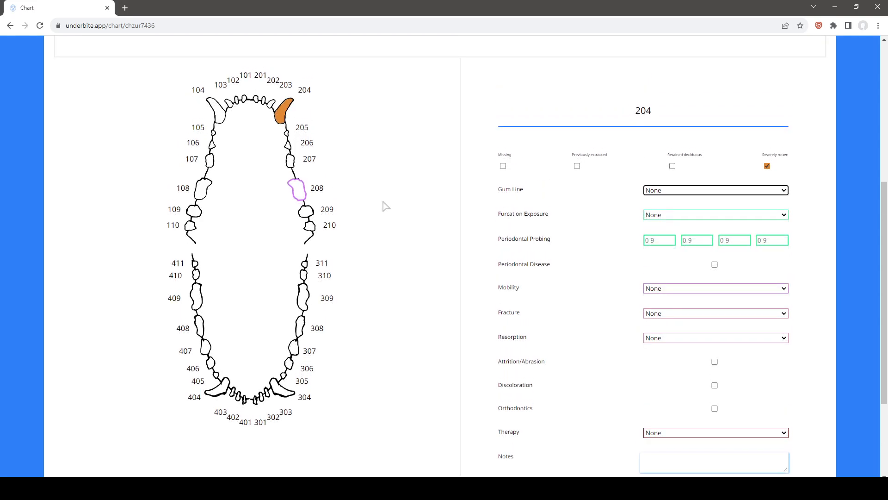
scroll(372, 224, up, 1)
scroll(372, 225, down, 1)
scroll(373, 225, down, 2)
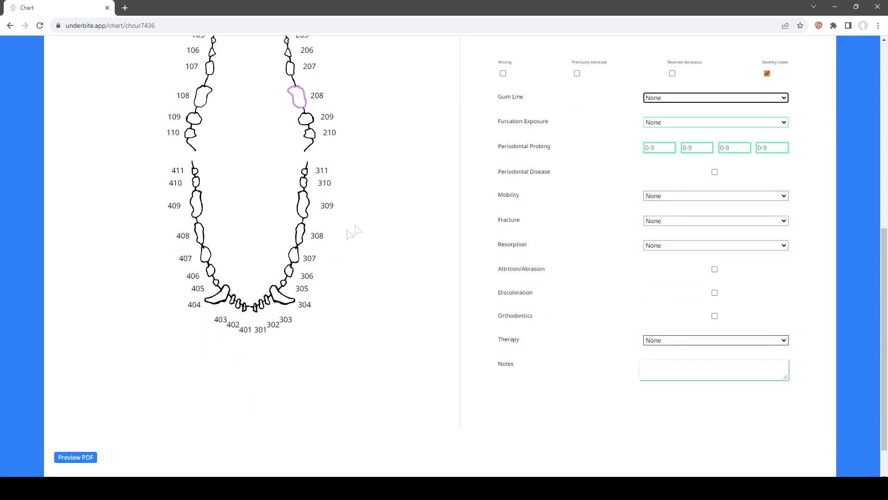
click(75, 458)
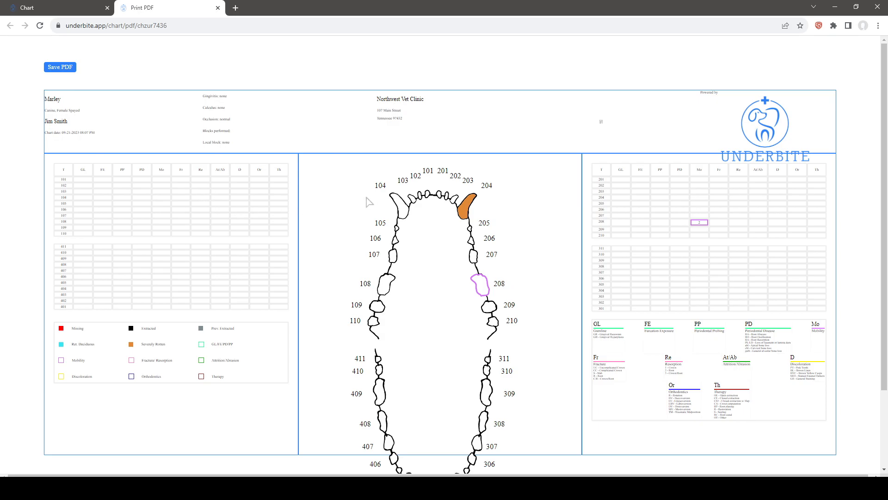
scroll(464, 221, down, 1)
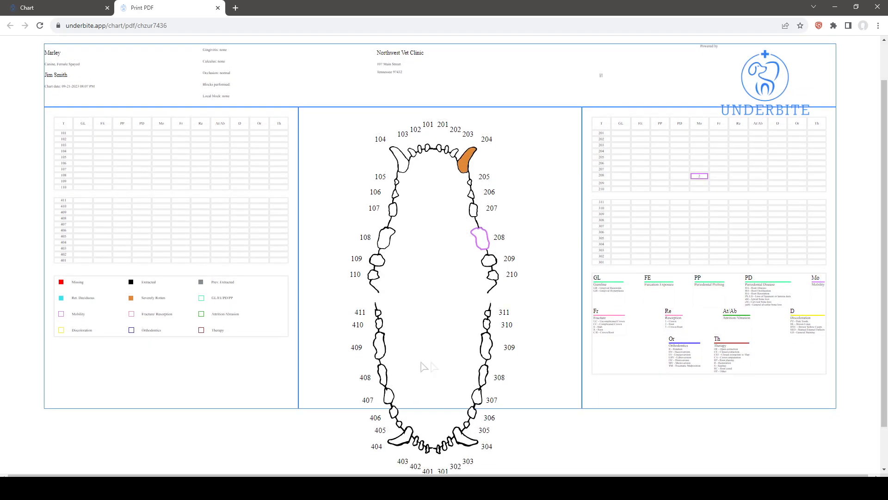
scroll(397, 316, up, 1)
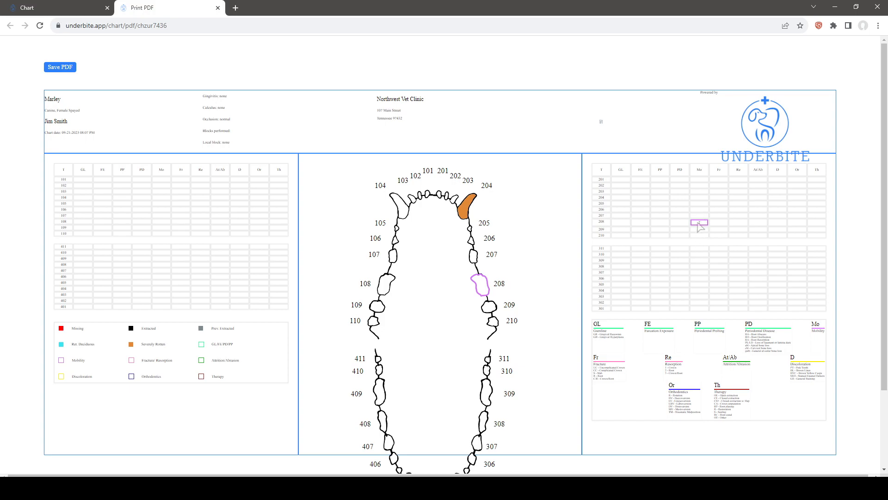
scroll(699, 223, down, 1)
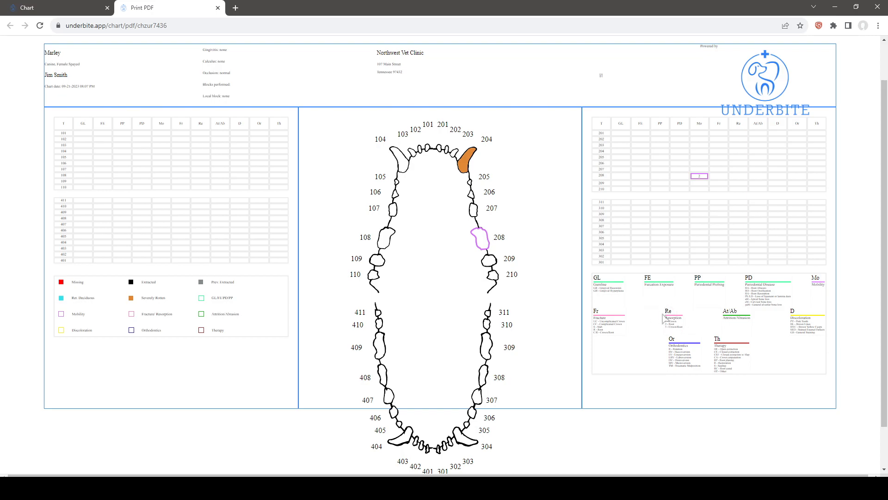
scroll(168, 329, up, 1)
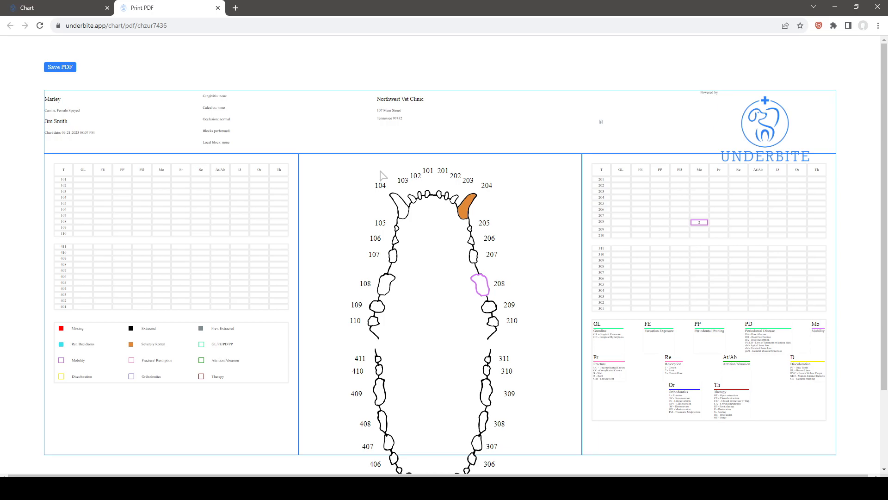
scroll(240, 130, down, 2)
scroll(108, 85, up, 2)
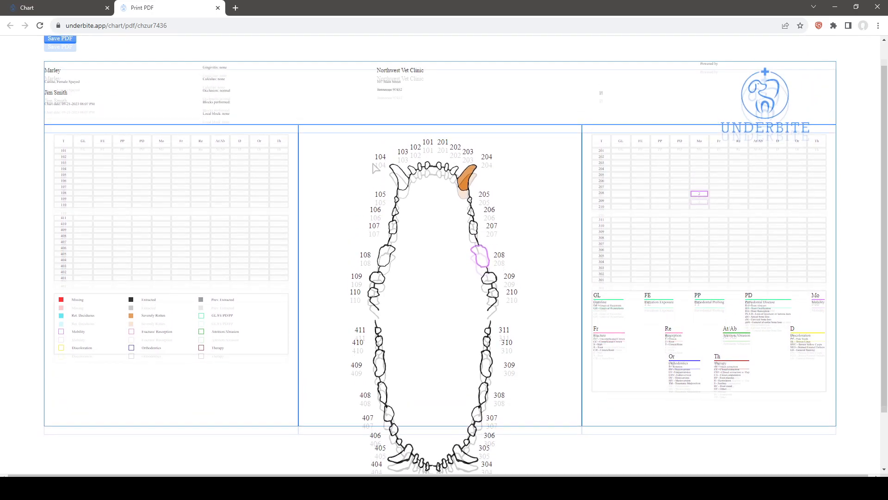
Save the chart as a PDF, open the downloaded file, and close both the file and the print preview
click(64, 68)
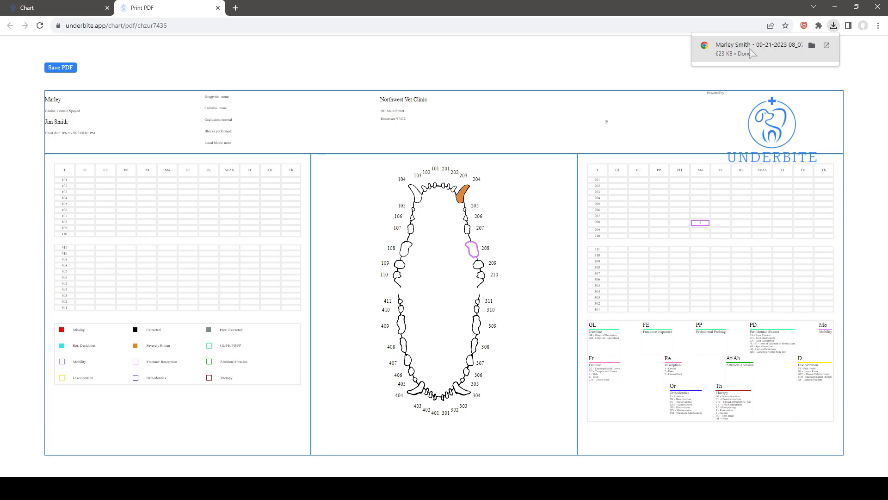
click(753, 53)
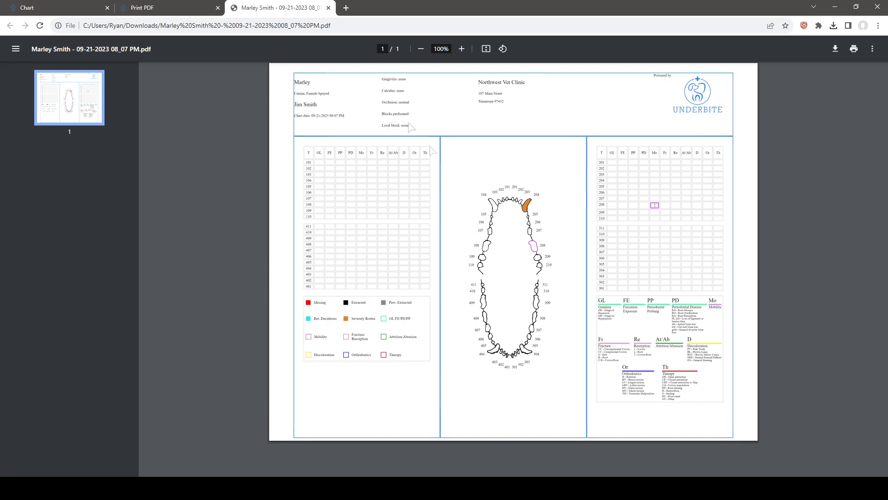
click(329, 8)
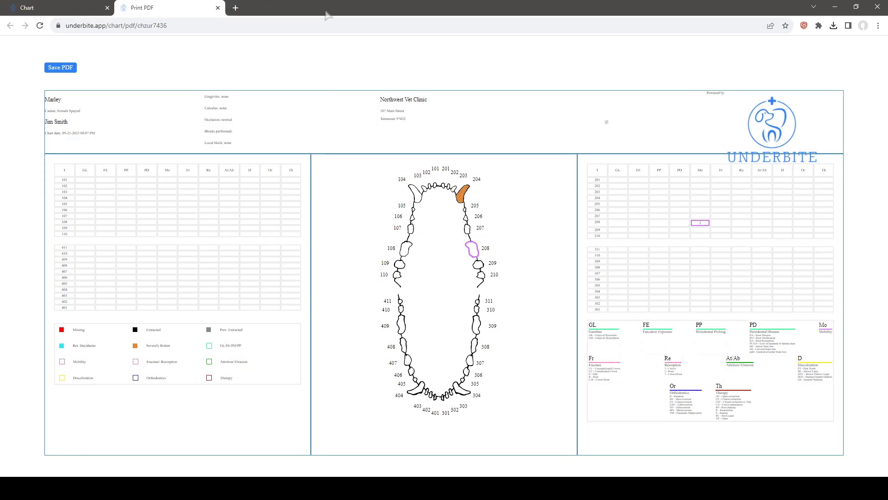
click(218, 9)
Go back from the chart through the patient record and the patient search to the home dashboard
scroll(467, 217, up, 5)
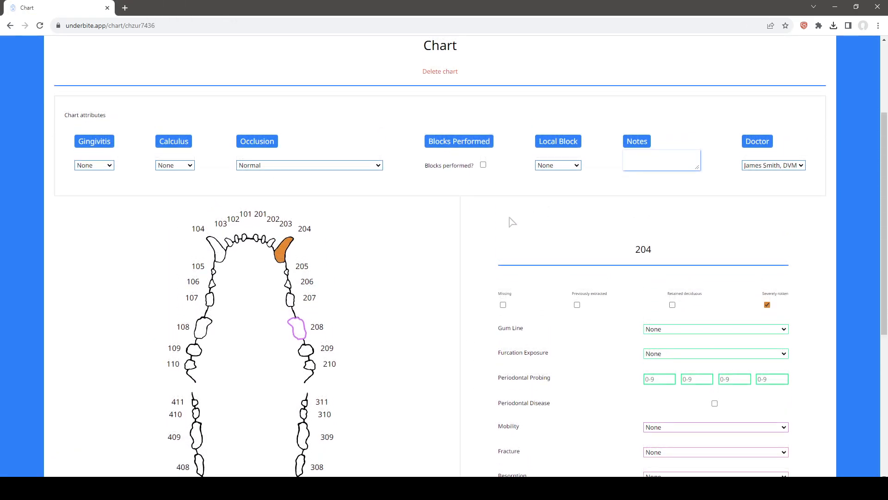
scroll(512, 222, up, 3)
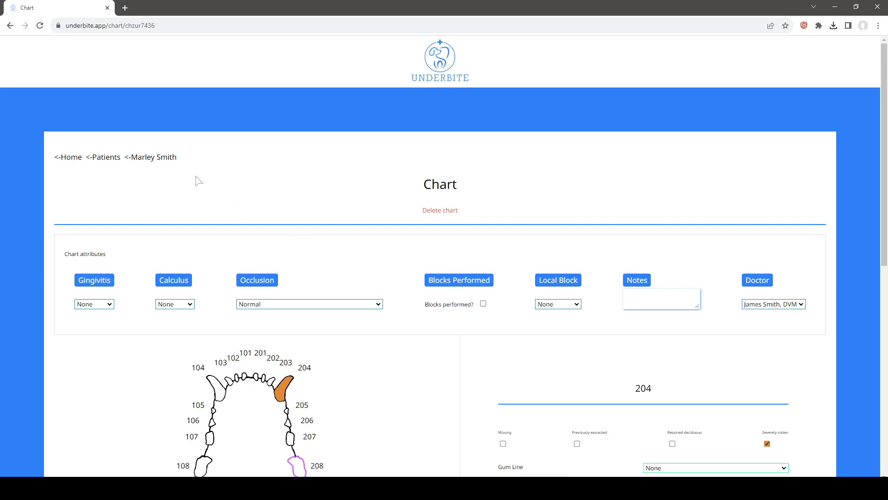
click(155, 159)
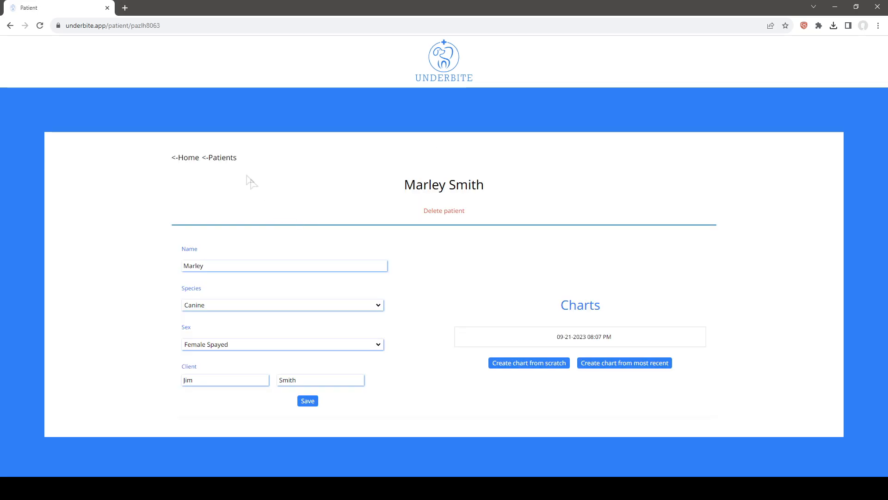
click(221, 160)
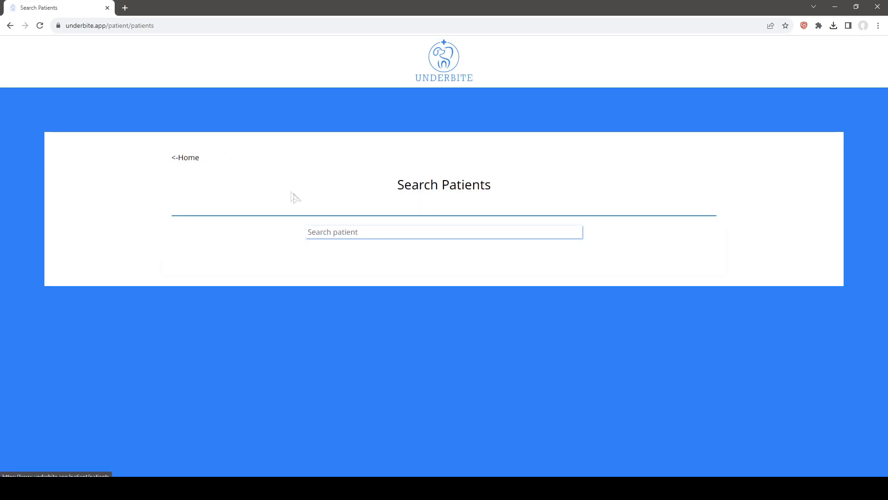
click(196, 163)
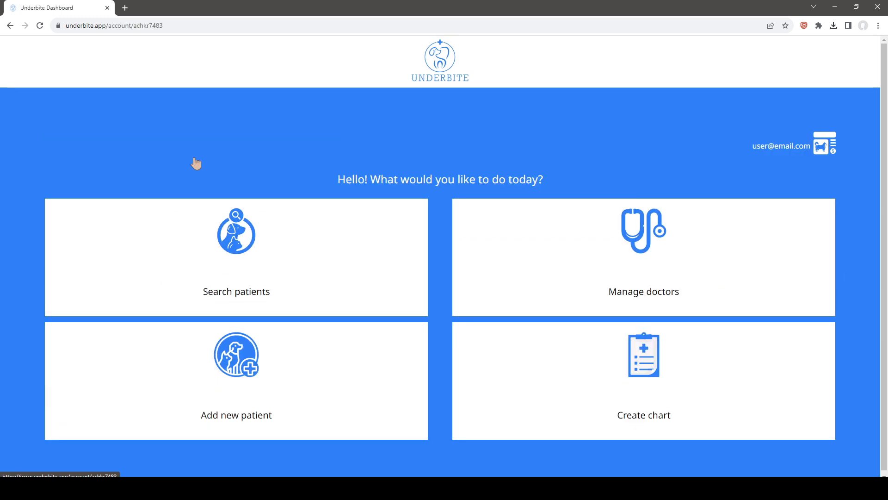
click(234, 245)
click(363, 228)
text(ma)
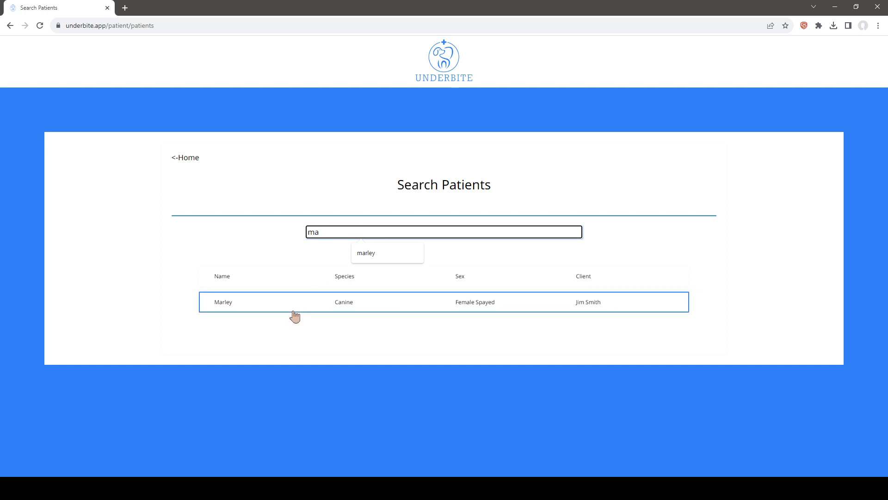
click(339, 309)
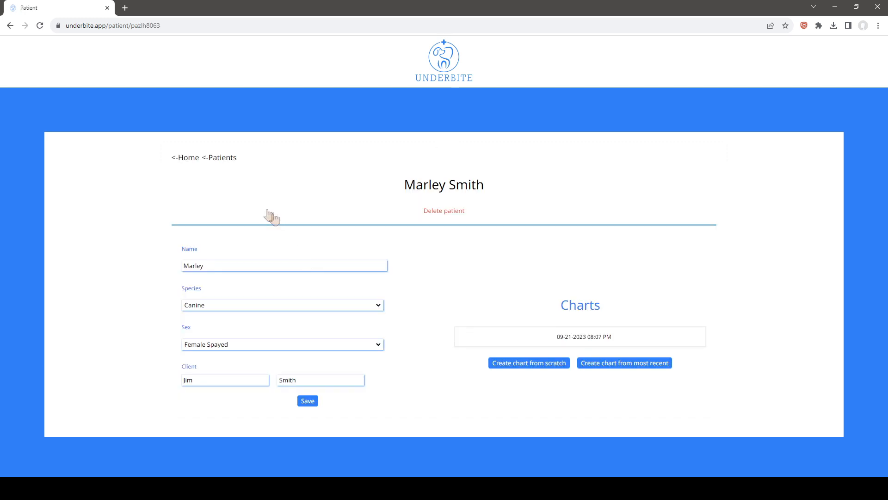
click(476, 337)
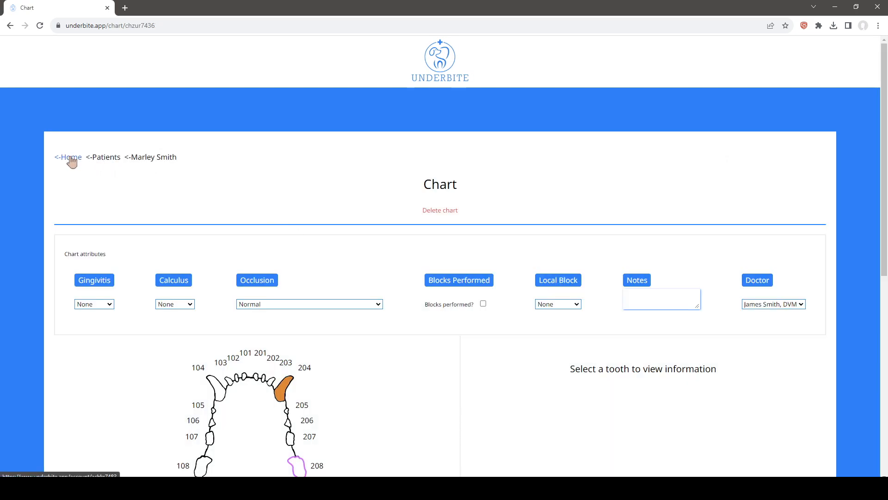
Return to the dashboard and create a new chart for Marley, finding the patient with the search "marl"
click(69, 158)
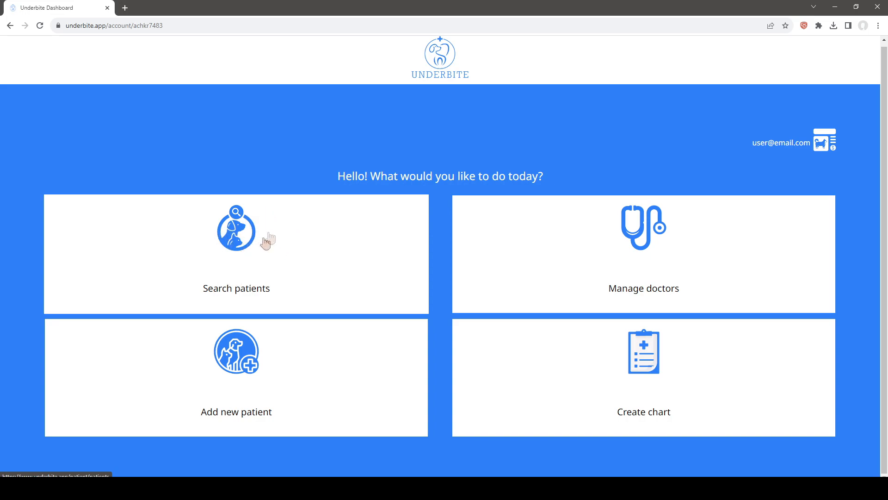
click(234, 258)
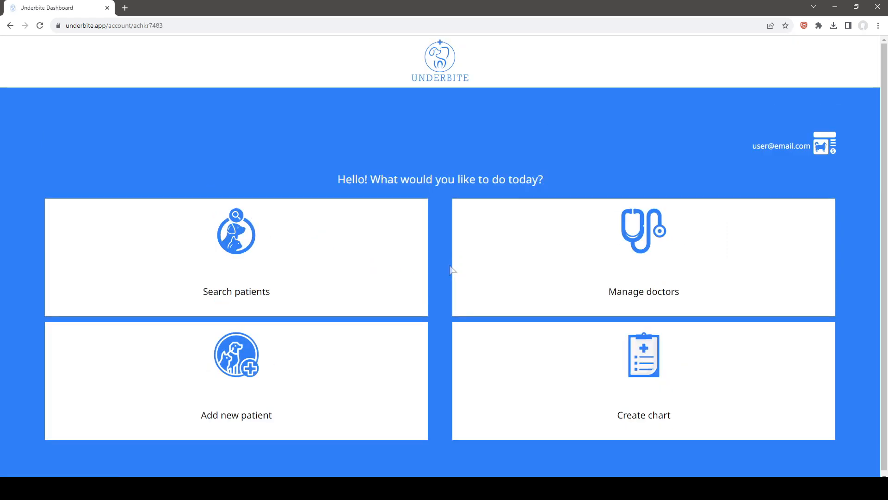
scroll(442, 324, down, 1)
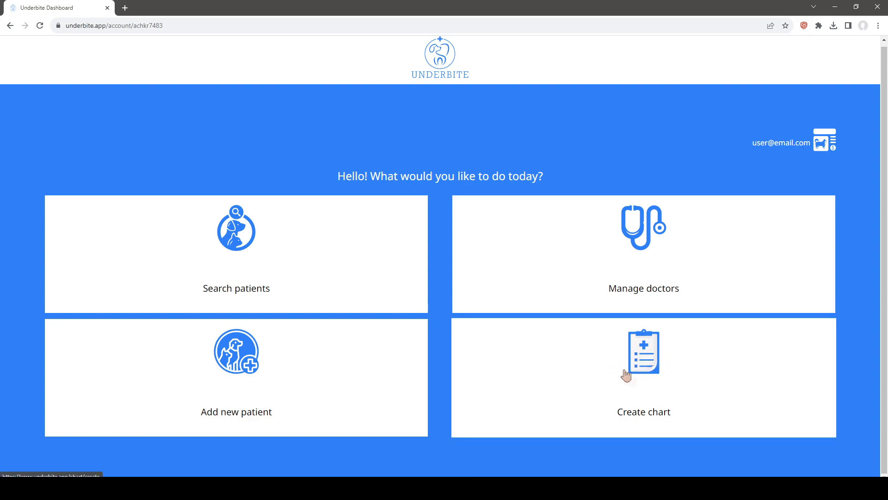
click(651, 376)
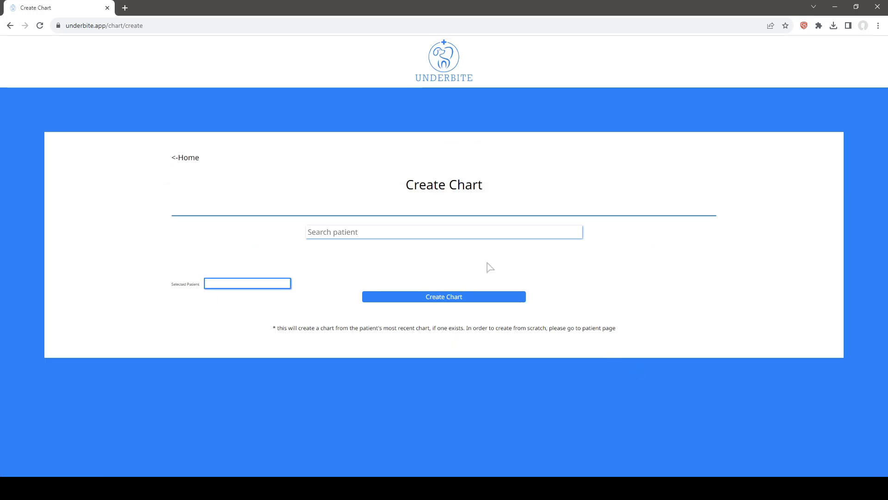
click(381, 230)
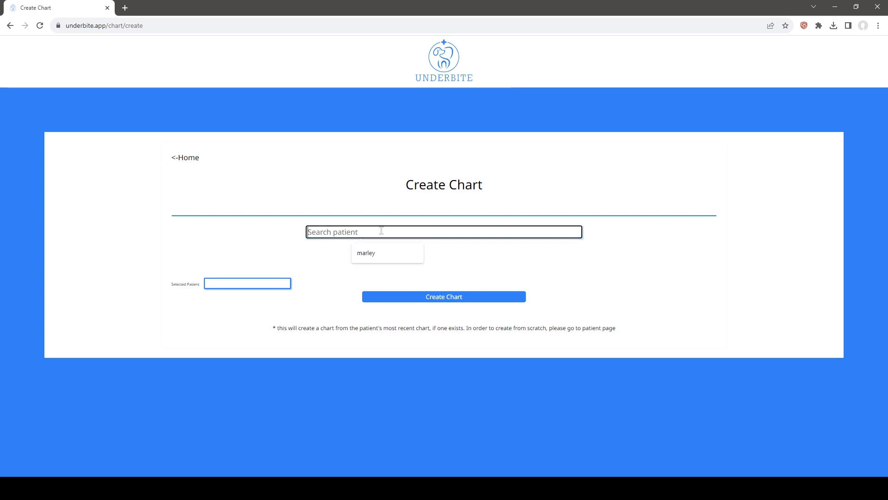
text(marl)
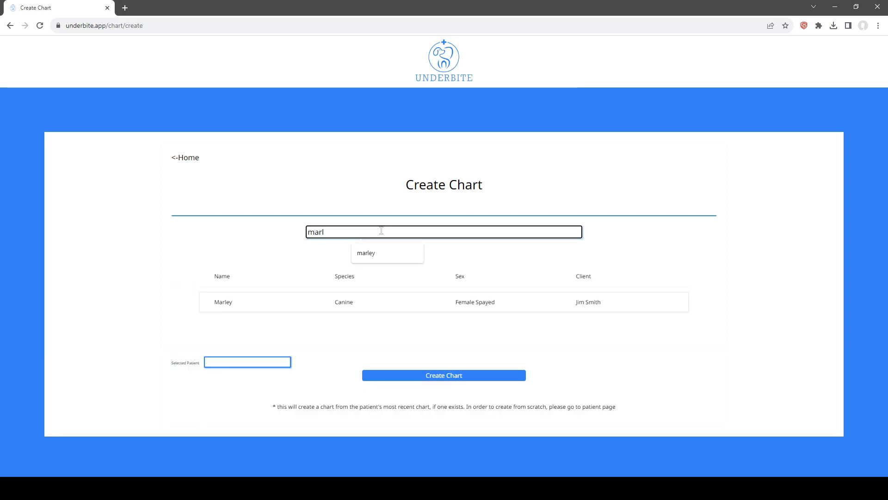
click(429, 302)
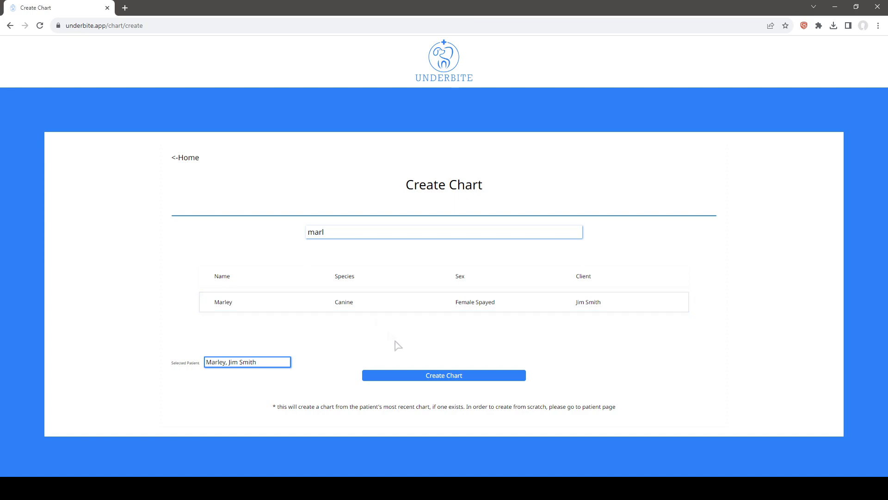
click(436, 377)
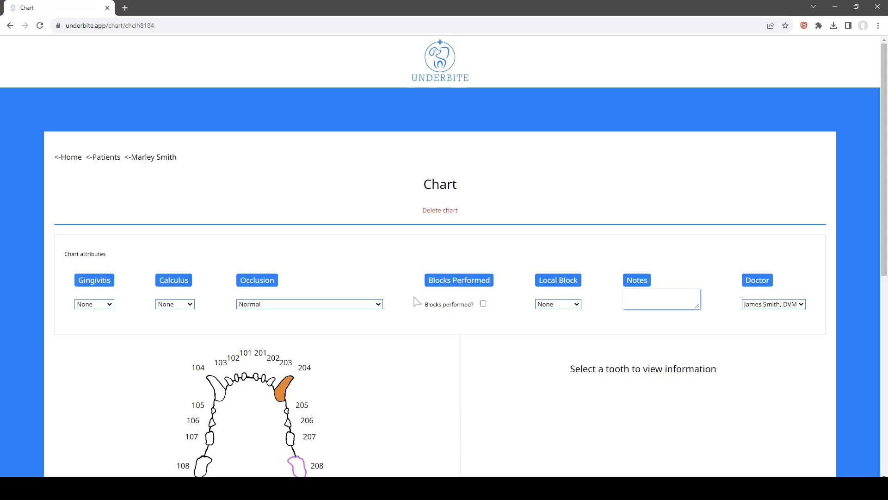
scroll(419, 300, down, 4)
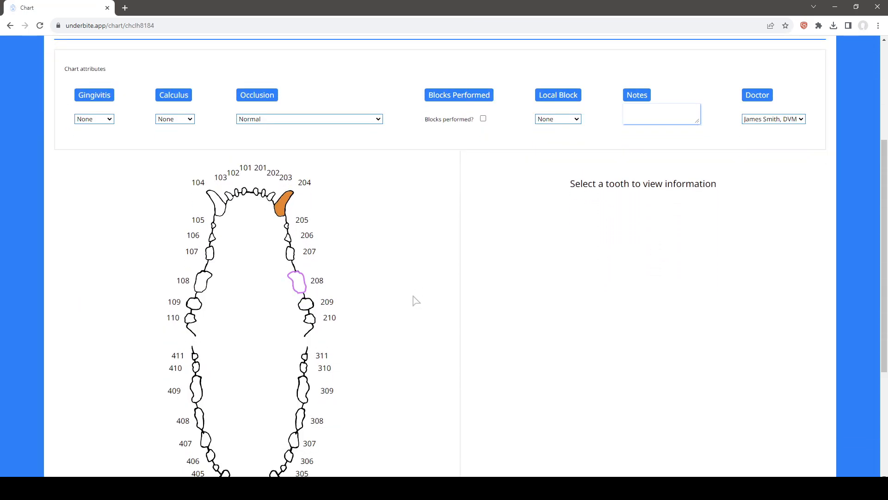
scroll(402, 284, down, 2)
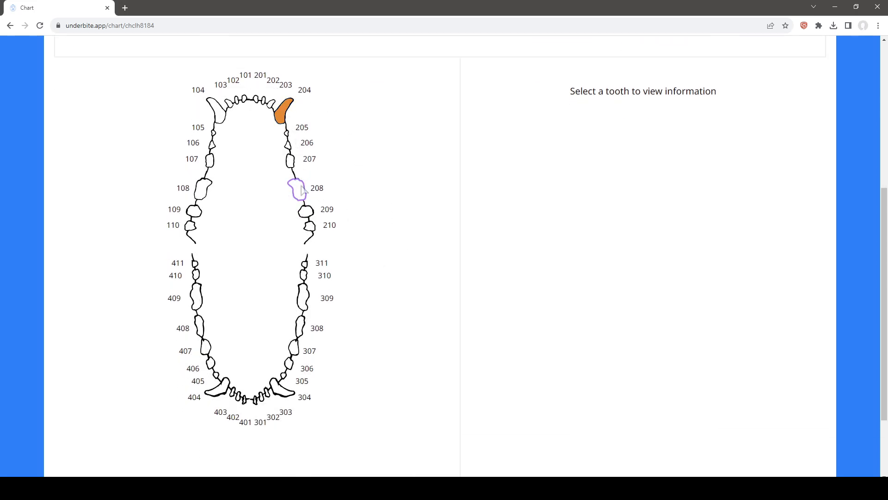
scroll(314, 194, up, 6)
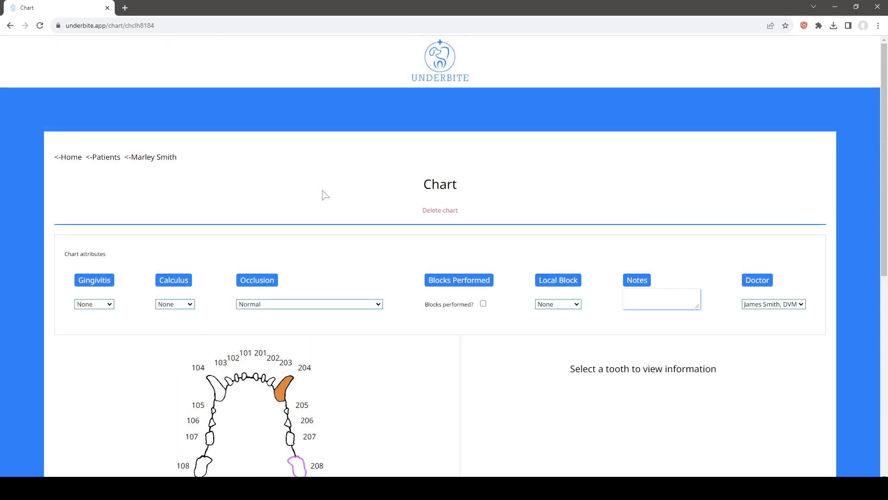
click(152, 159)
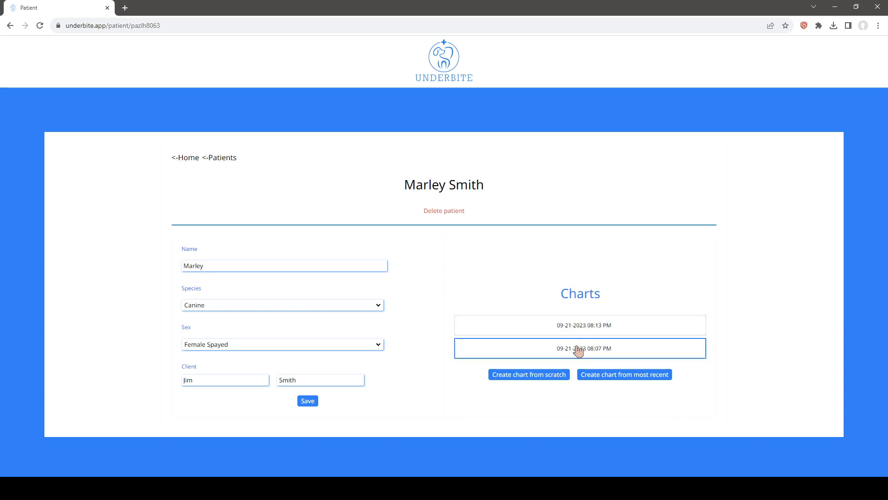
click(584, 329)
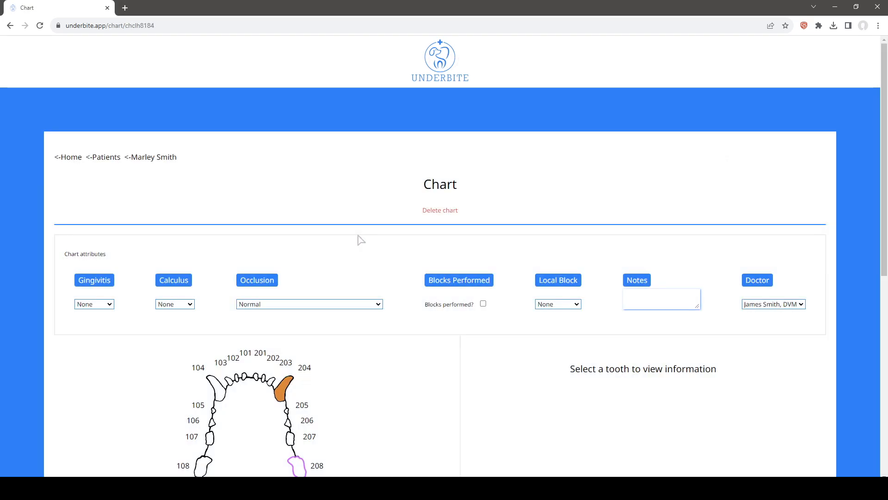
For tooth 209, mark and unmark Previously extracted, and set its therapy to Closed extraction
scroll(369, 244, down, 4)
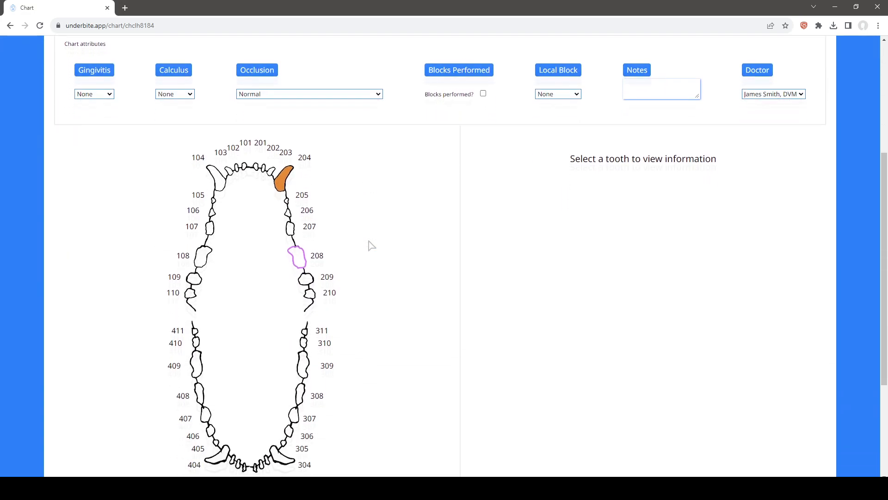
click(306, 212)
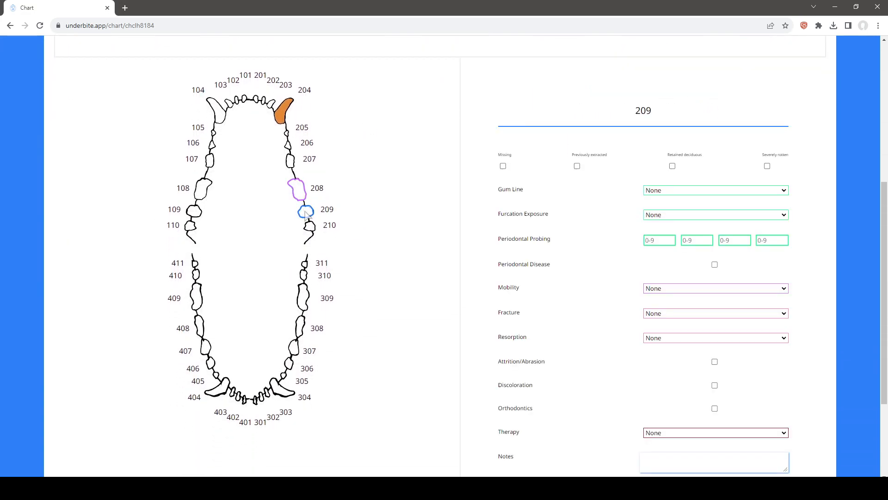
click(578, 167)
click(577, 165)
scroll(596, 366, down, 1)
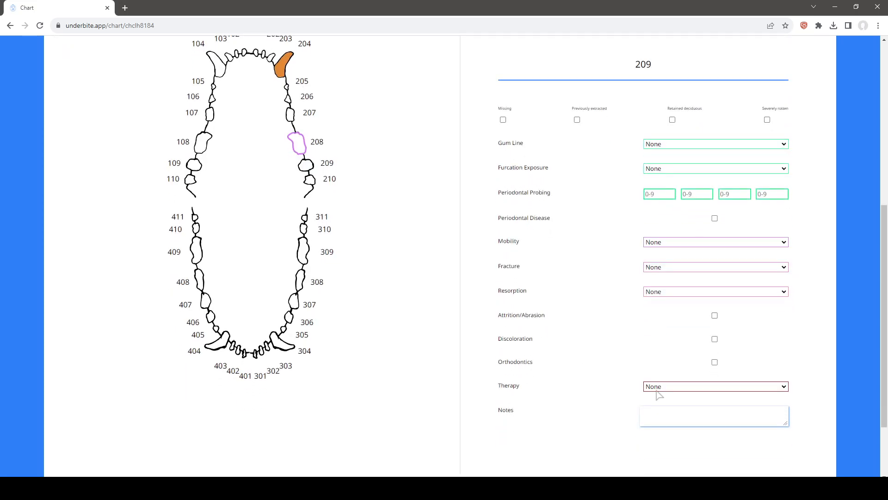
click(676, 388)
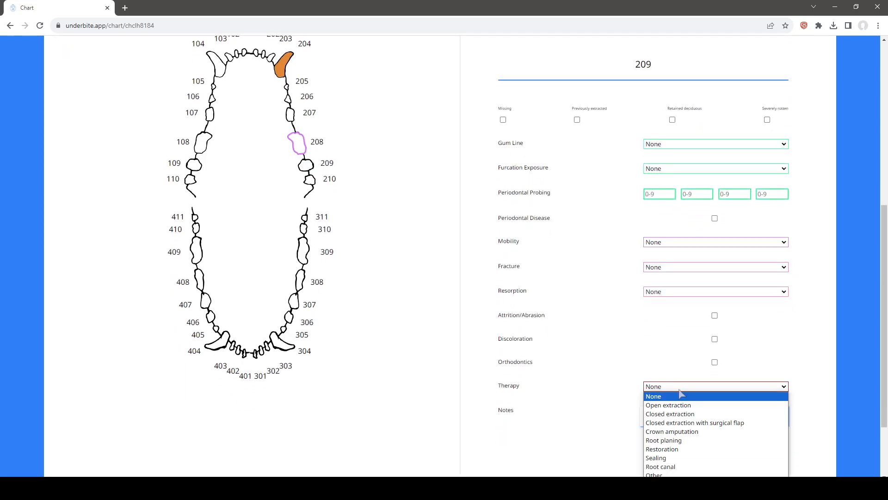
click(672, 416)
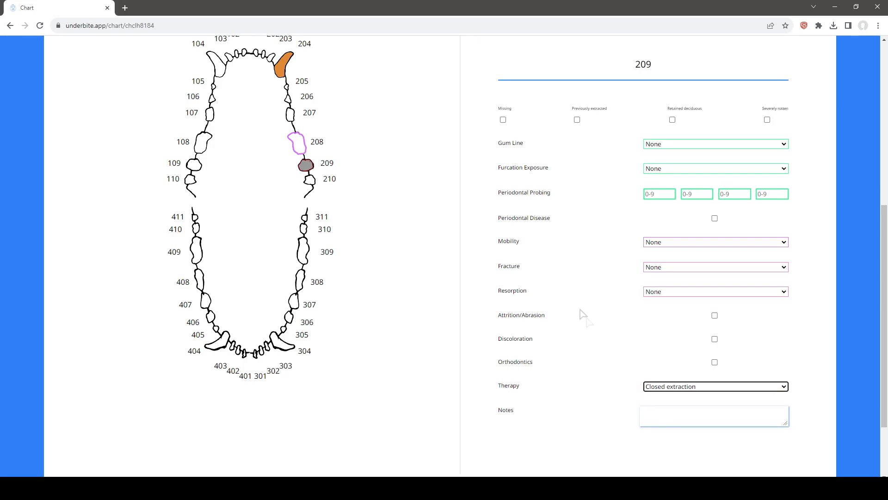
Return to Marley's patient record and create a new chart from the most recent one
scroll(576, 305, up, 1)
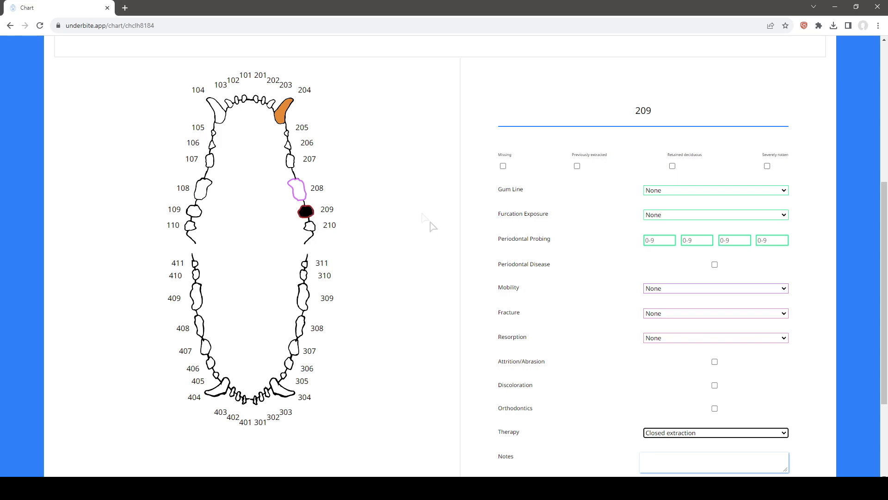
scroll(324, 208, up, 1)
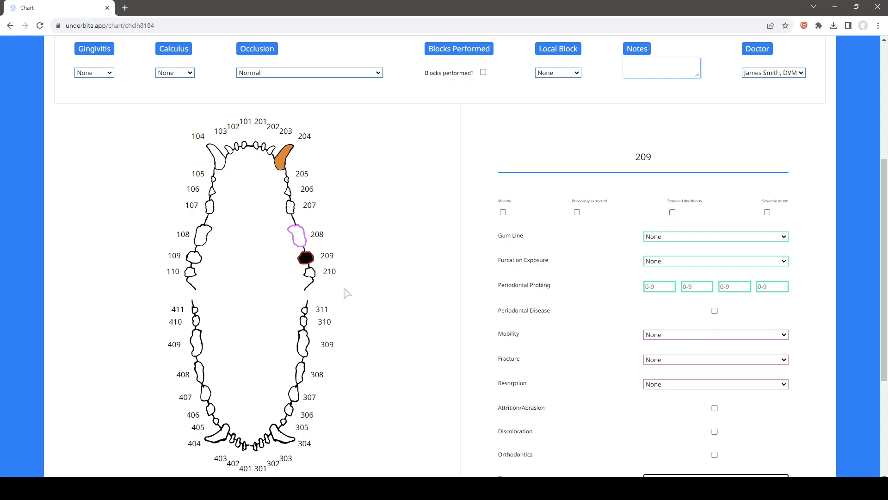
scroll(352, 293, up, 2)
scroll(368, 123, up, 2)
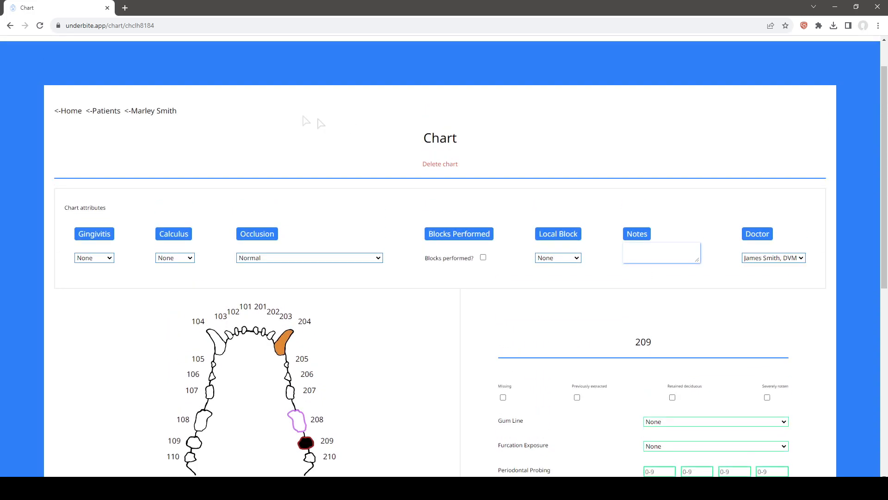
click(154, 111)
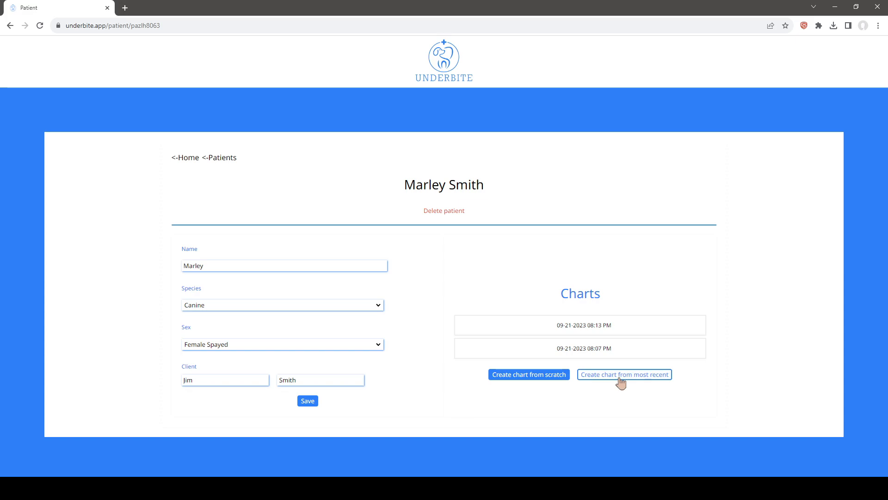
click(620, 379)
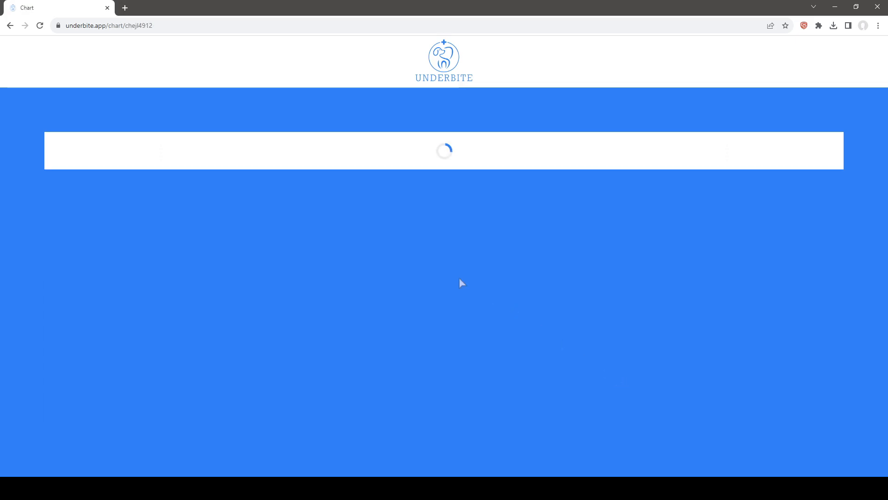
Examine tooth 209's information in the new chart to see how the extraction was carried over
scroll(457, 284, down, 3)
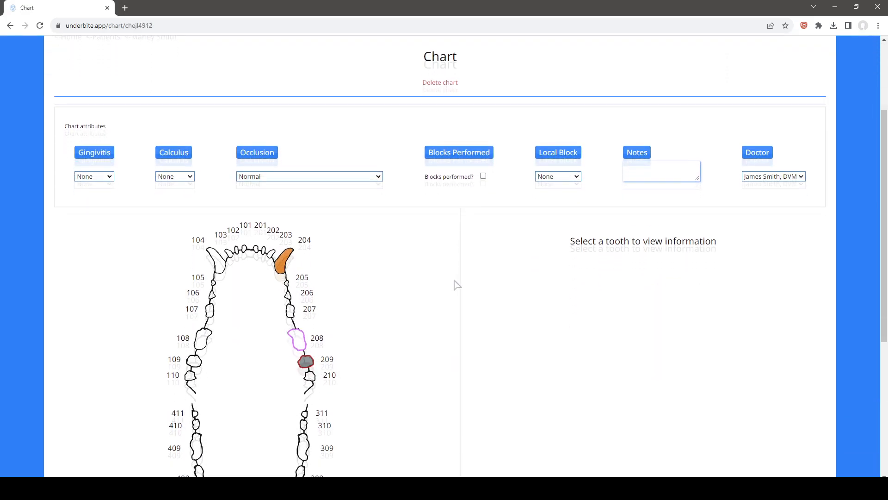
click(307, 355)
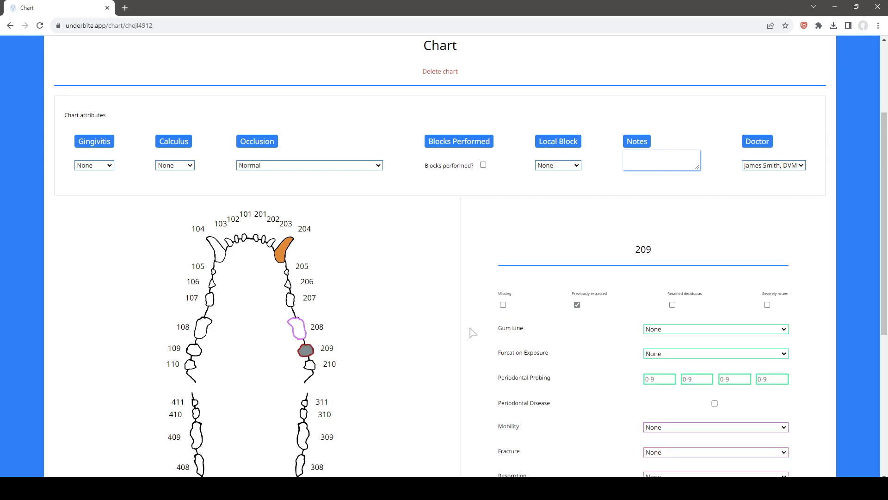
scroll(417, 329, down, 2)
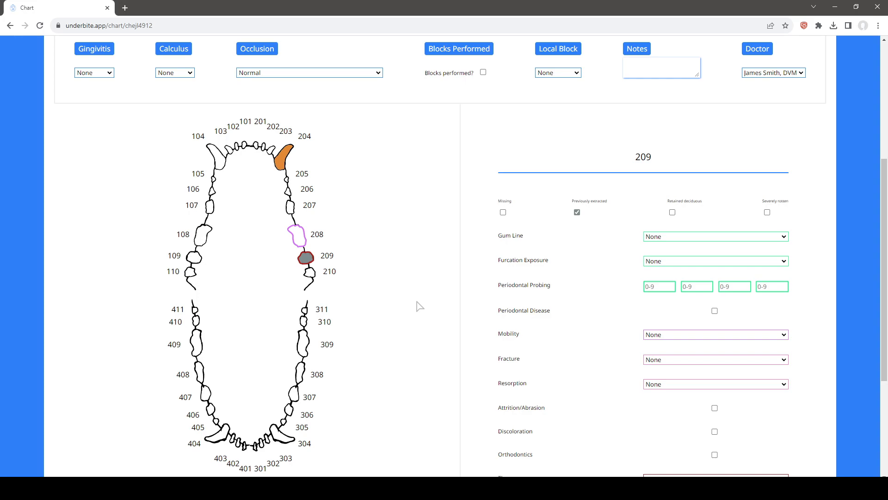
scroll(407, 296, down, 2)
Delete the newly created chart, confirm the deletion, and return to Marley's patient record
scroll(407, 296, up, 5)
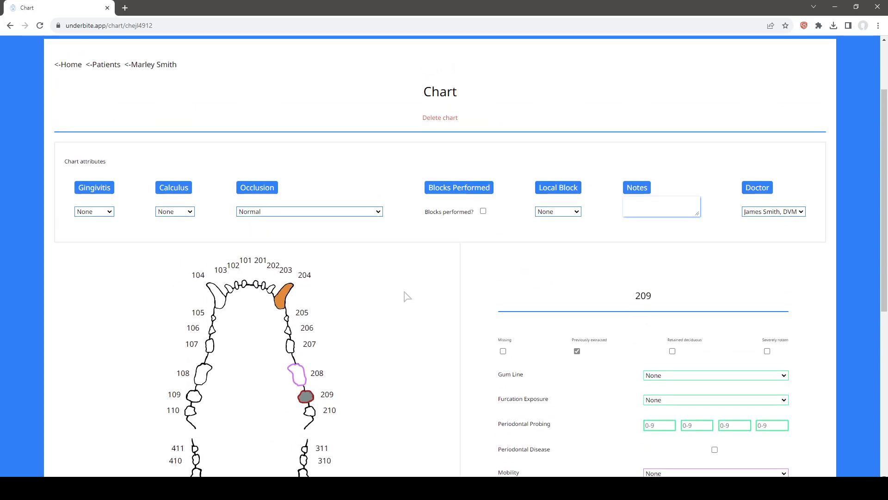
click(443, 120)
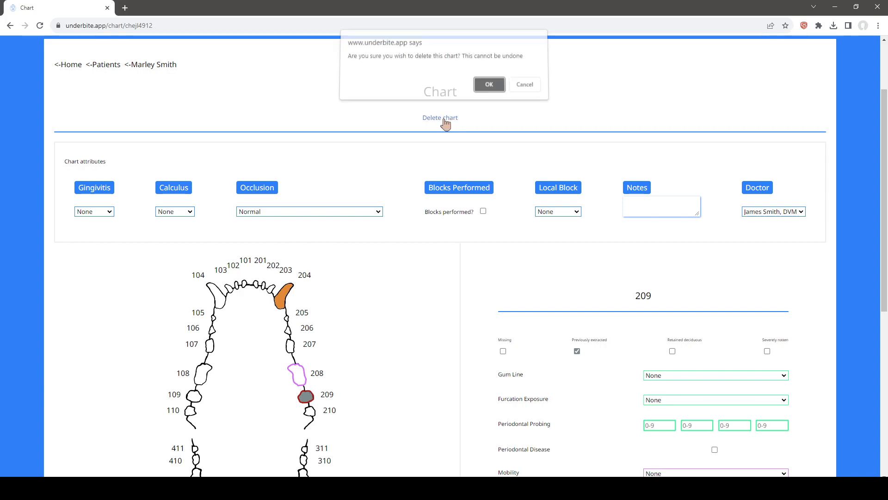
click(487, 90)
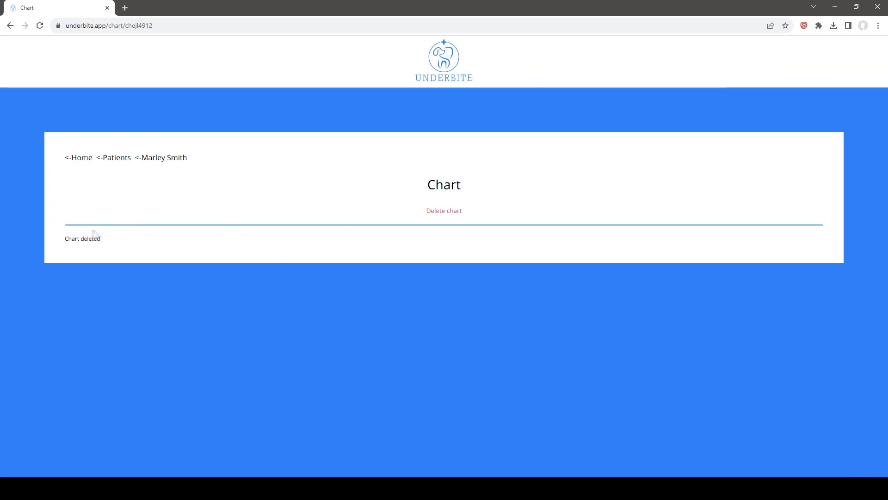
click(165, 162)
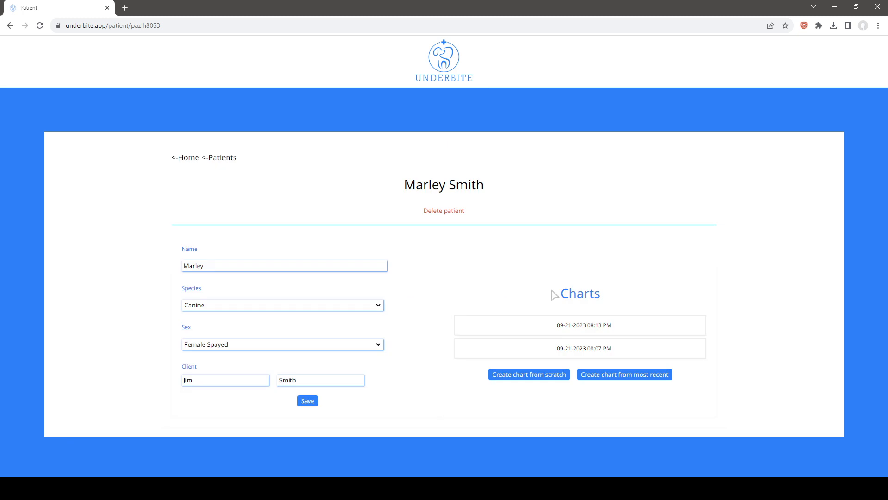
click(566, 335)
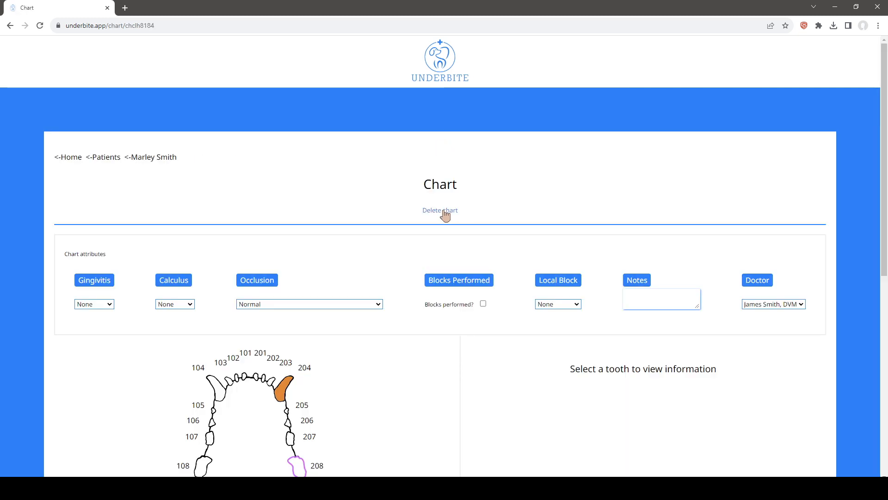
click(441, 210)
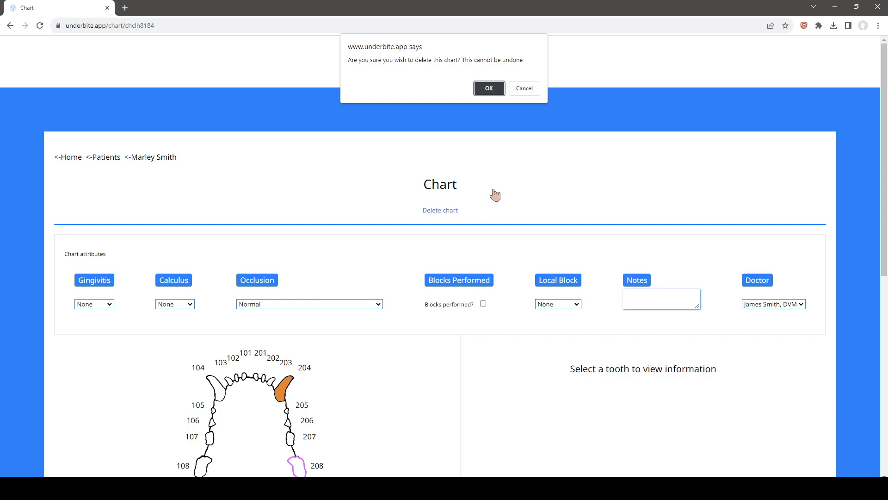
click(491, 88)
click(173, 162)
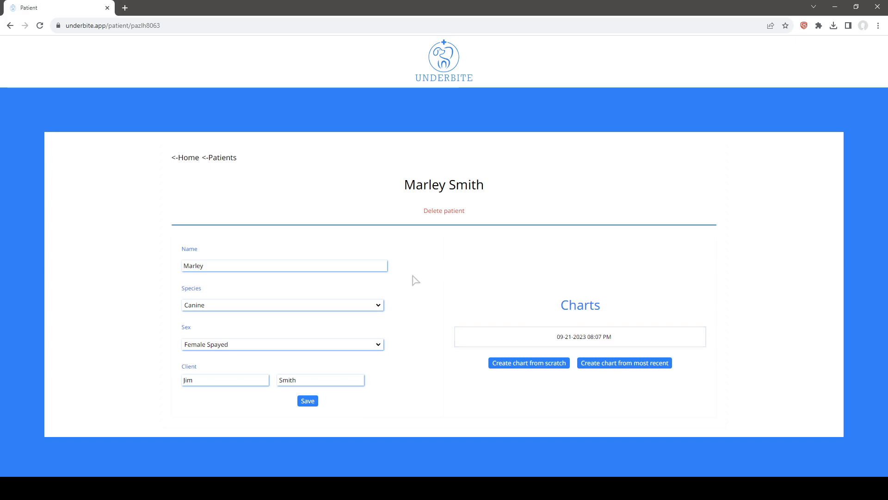
Delete Marley's patient record, confirm the deletion, and go back to the patient search
click(447, 214)
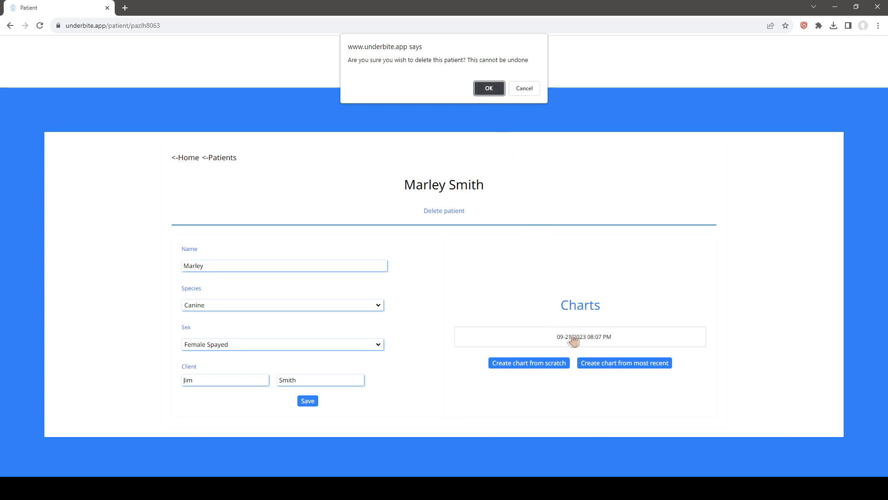
click(487, 91)
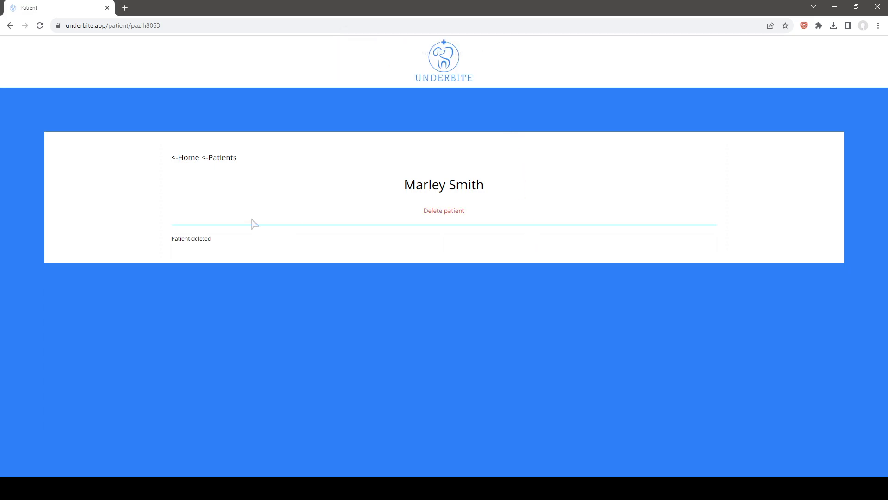
click(223, 158)
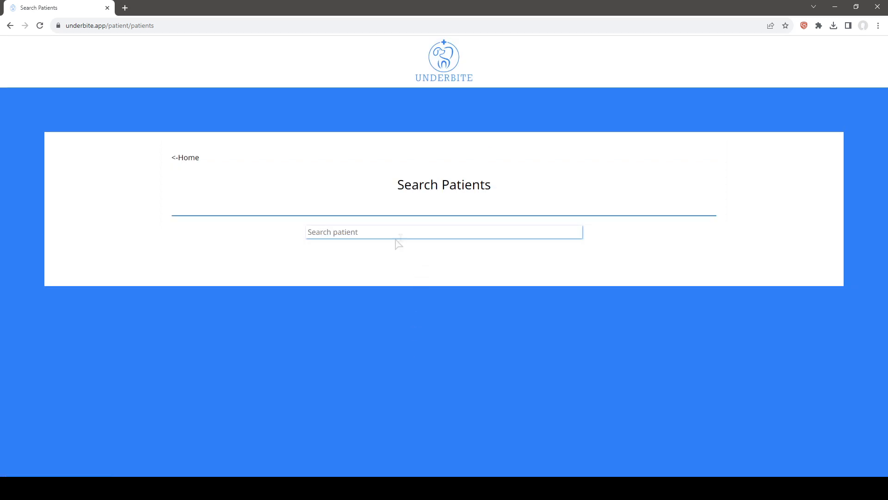
Search the patients for "mar", clear the search, and return to the home dashboard
click(370, 237)
text(mar)
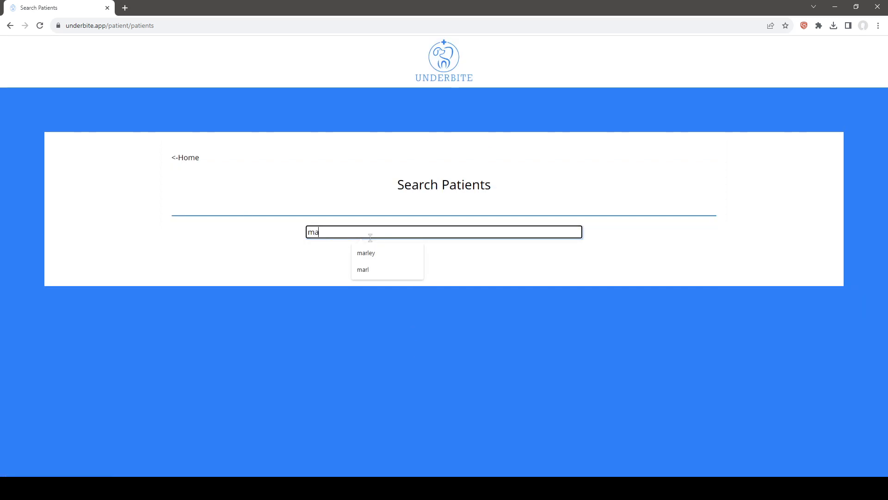
key(BackSpace)
key(BackSpace)
key(BackSpace)
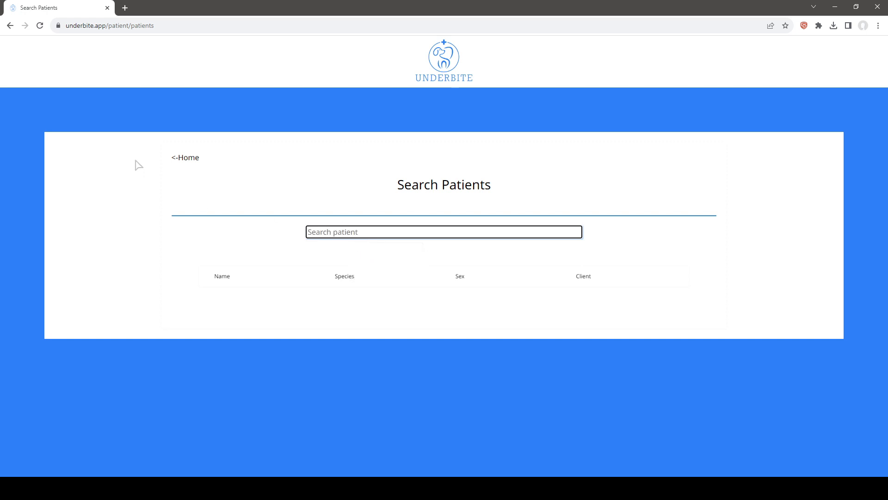
click(187, 158)
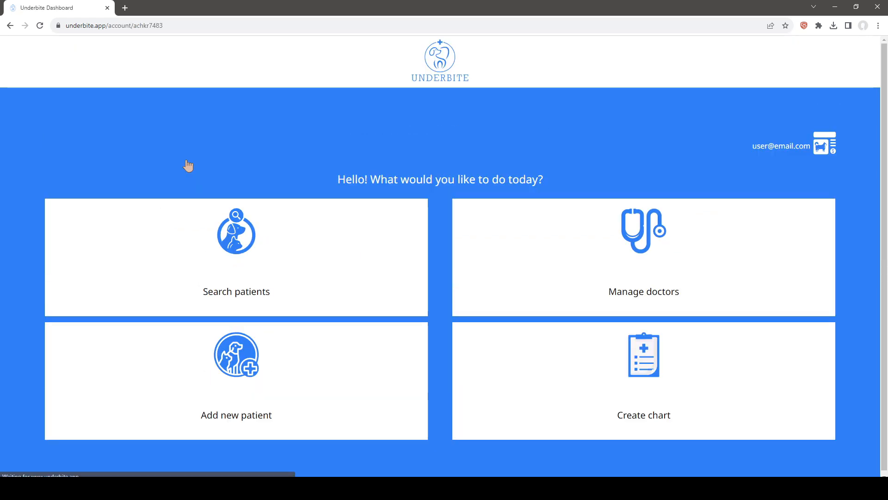